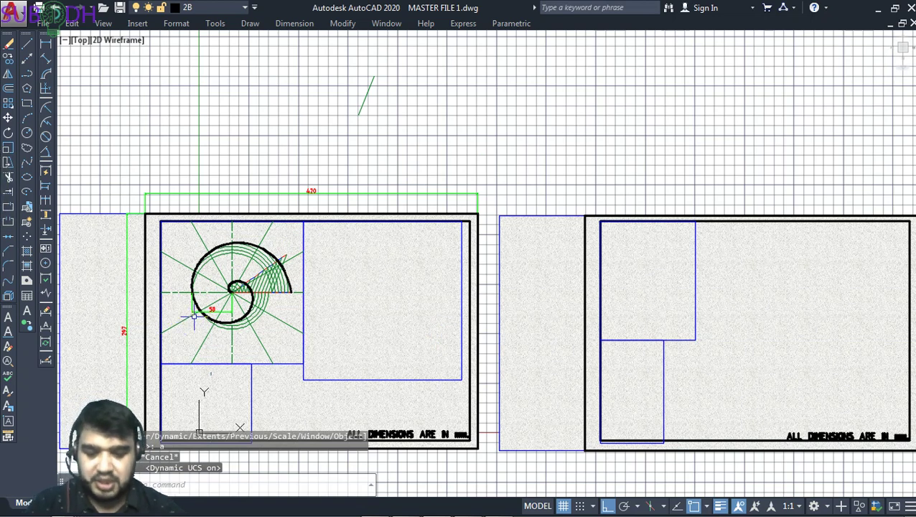
- Stretch the lower edge of the blue rectangle around the spiral upward to just below the spiral's outer arcs
{"action": "type", "text": "z"}
{"action": "key", "text": "Return"}
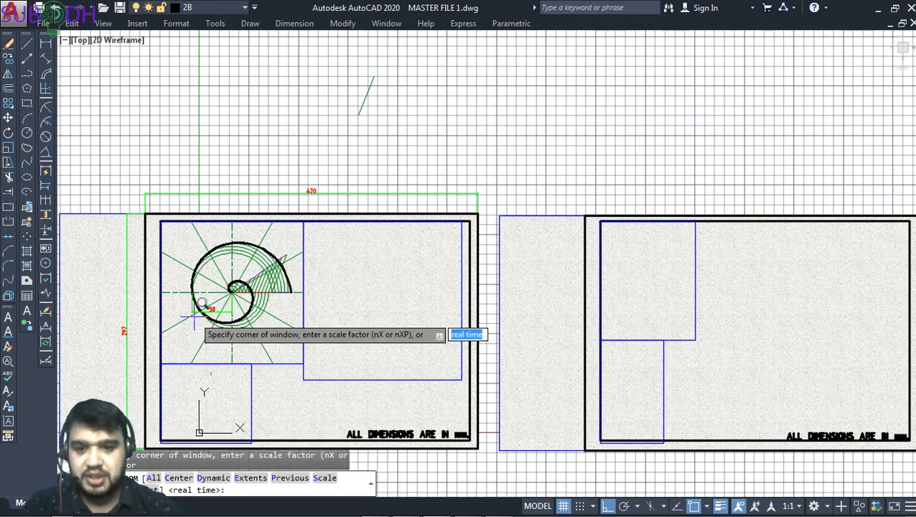
{"action": "left_click", "coordinate": [116, 330]}
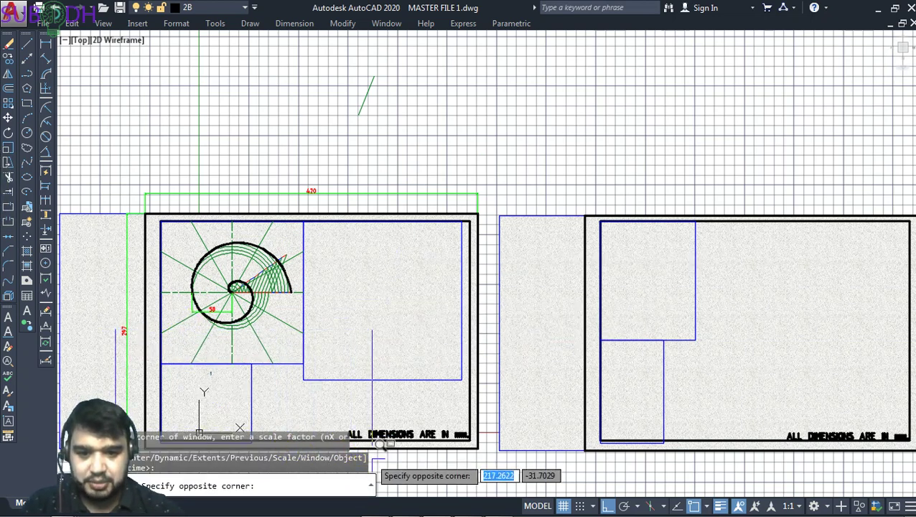
{"action": "left_click", "coordinate": [377, 441]}
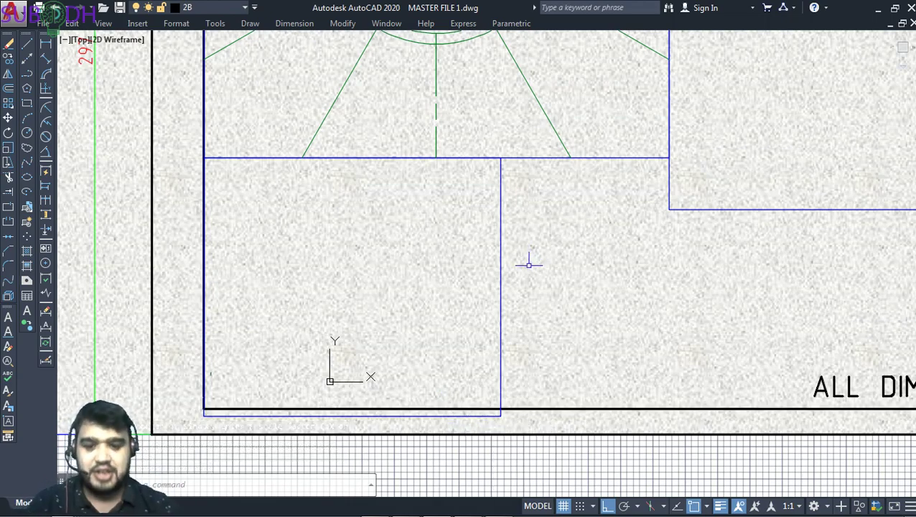
{"action": "type", "text": "p"}
{"action": "key", "text": "Return"}
{"action": "left_click_drag", "start_coordinate": [568, 157], "coordinate": [588, 208]}
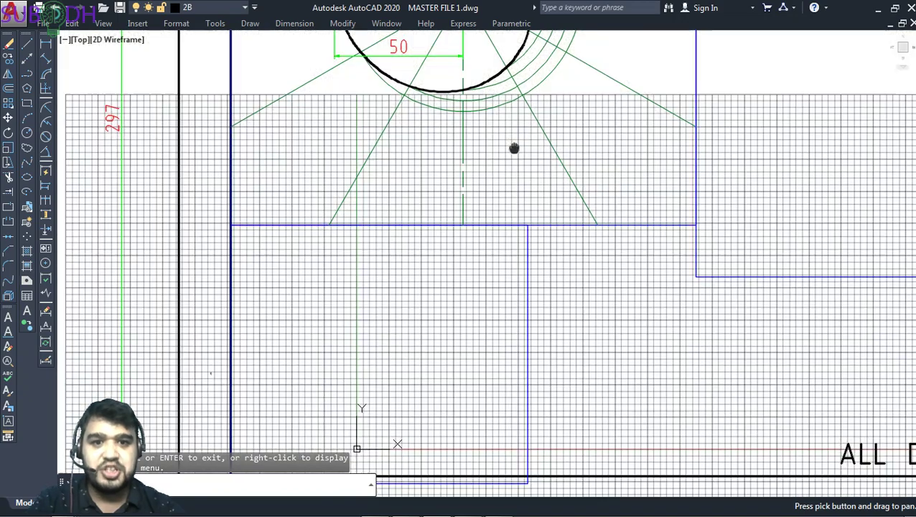
{"action": "left_click_drag", "start_coordinate": [513, 147], "coordinate": [508, 218]}
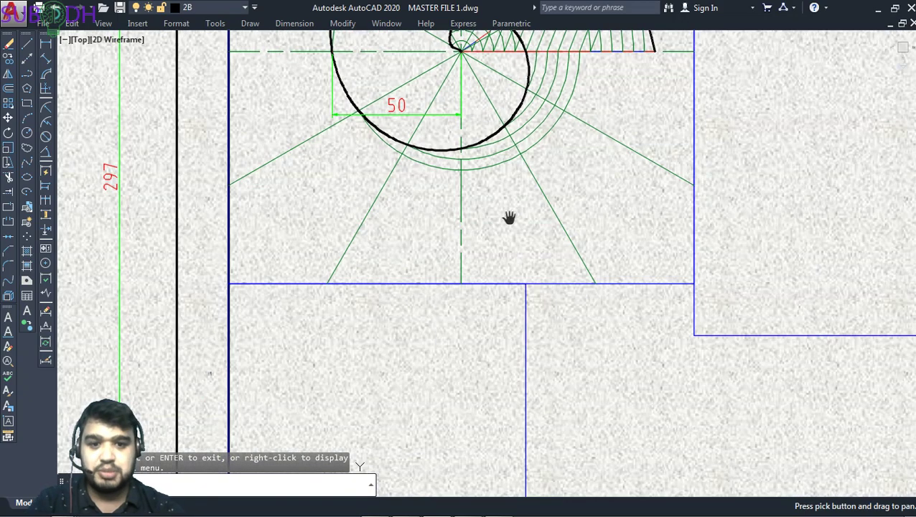
{"action": "key", "text": "Escape"}
{"action": "left_click", "coordinate": [555, 283]}
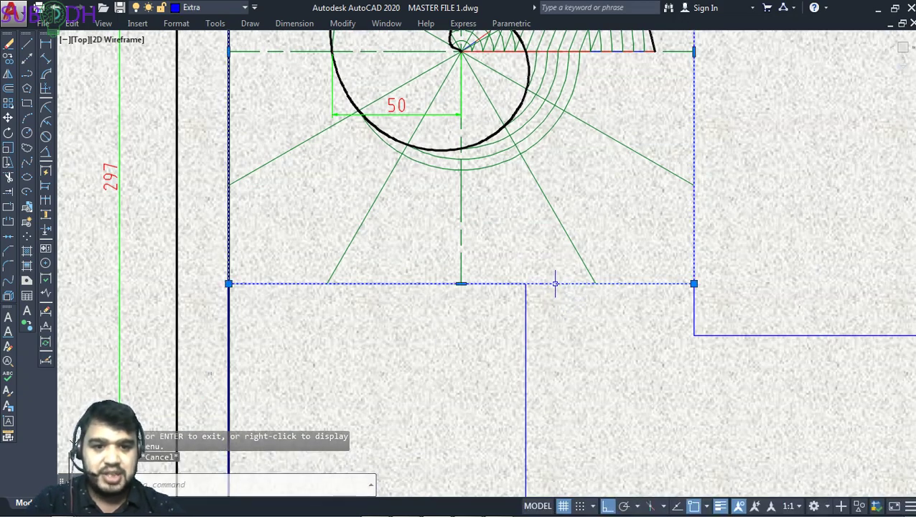
{"action": "left_click", "coordinate": [461, 284]}
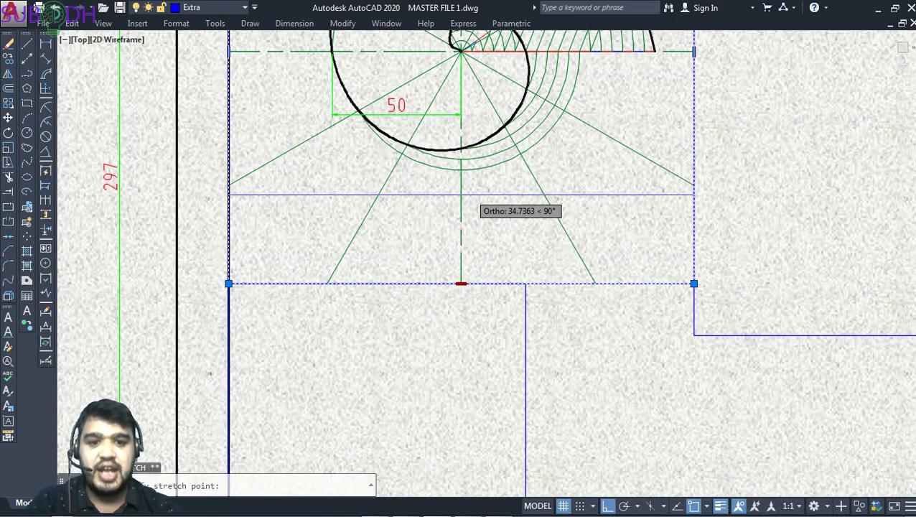
{"action": "left_click", "coordinate": [480, 201]}
{"action": "key", "text": "Escape"}
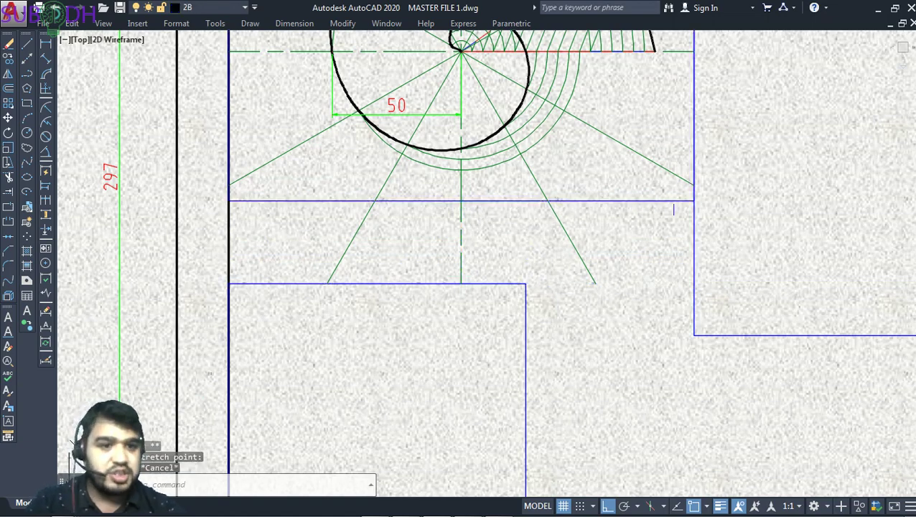
{"action": "left_click", "coordinate": [215, 7]}
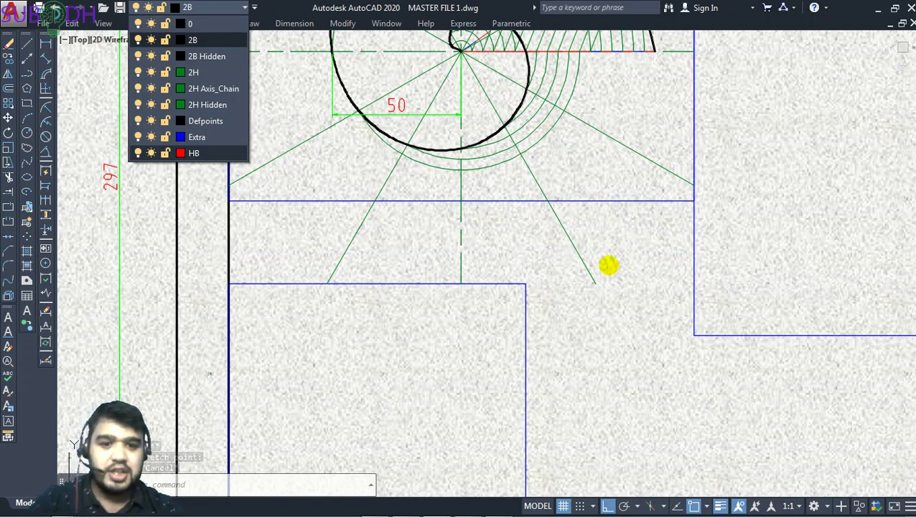
{"action": "left_click", "coordinate": [590, 259]}
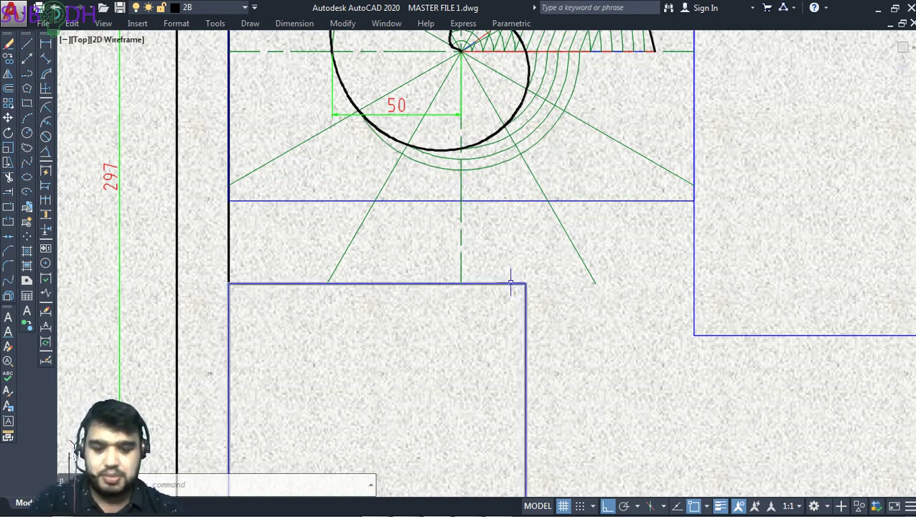
- Delete the blue rectangle beneath the spiral's area at the drawing sheet's lower inner corner
{"action": "type", "text": "p"}
{"action": "key", "text": "Return"}
{"action": "left_click_drag", "start_coordinate": [509, 285], "coordinate": [549, 194]}
{"action": "key", "text": "F7"}
{"action": "key", "text": "Escape"}
{"action": "left_click", "coordinate": [646, 136]}
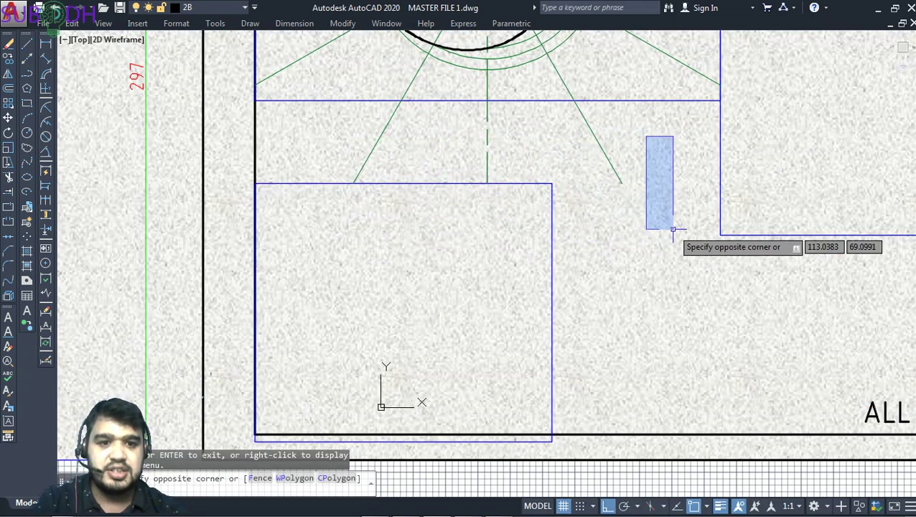
{"action": "key", "text": "Escape"}
{"action": "left_click", "coordinate": [552, 172]}
{"action": "left_click", "coordinate": [531, 197]}
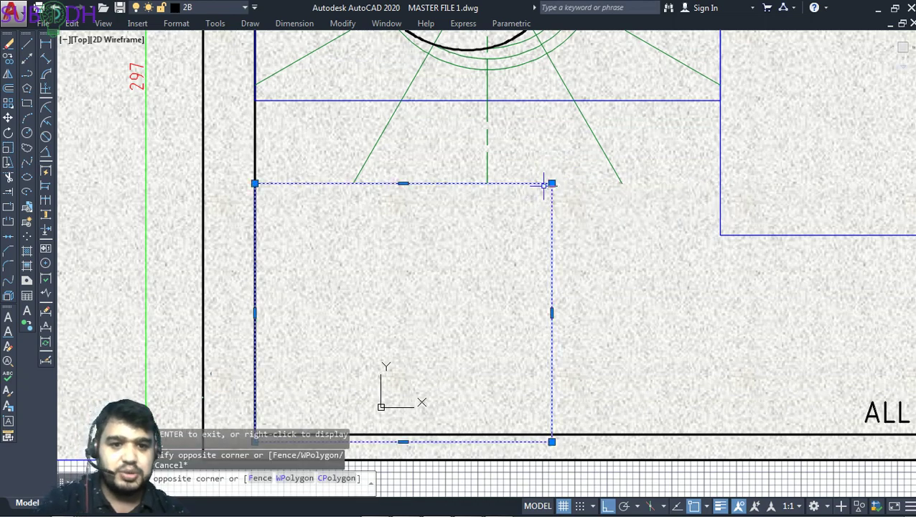
{"action": "key", "text": "Delete"}
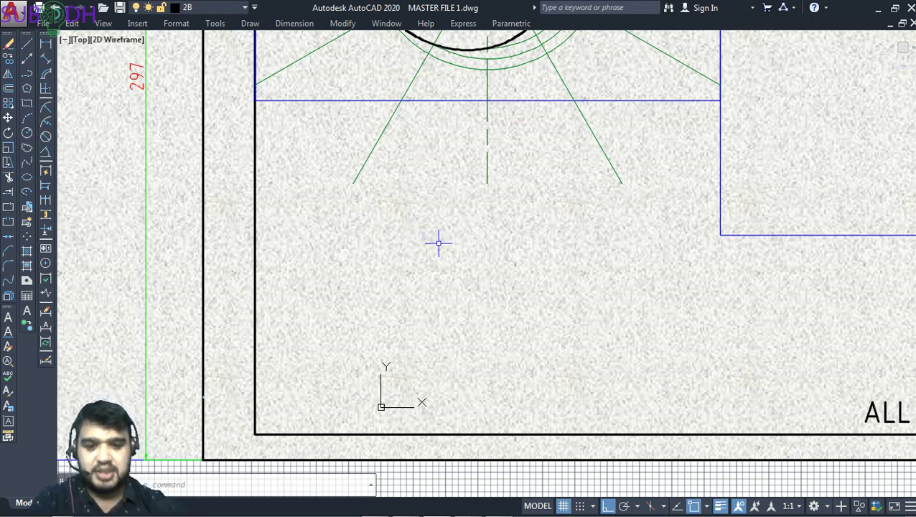
- Switch to the Windows Journal note and copy the image of question 2 about the regular hexagon onto the empty last page
{"action": "key", "text": "alt+Tab"}
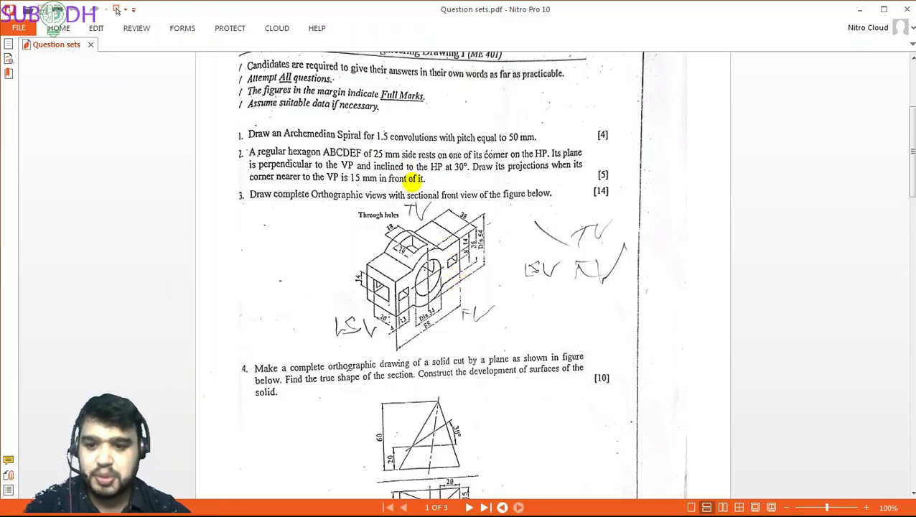
{"action": "key", "text": "alt+Tab"}
{"action": "key", "text": "Tab"}
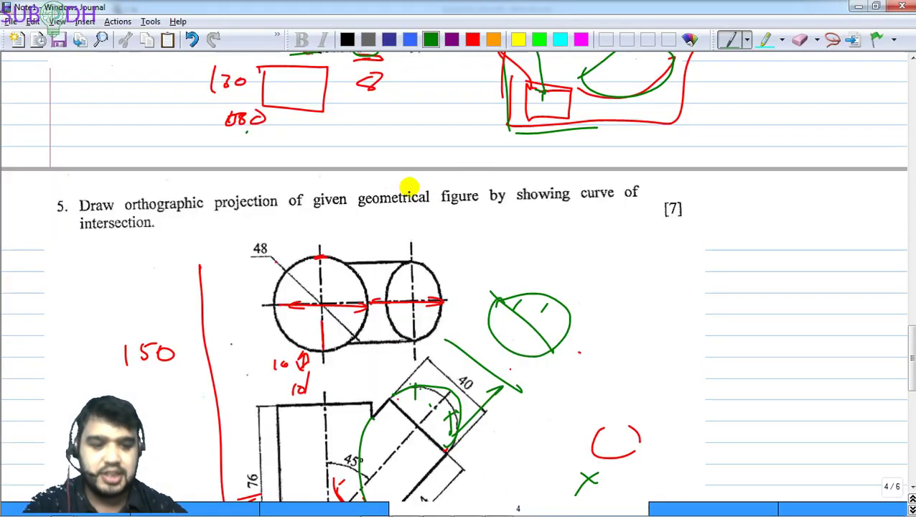
{"action": "scroll", "coordinate": [408, 186], "scroll_direction": "up", "scroll_amount": 15}
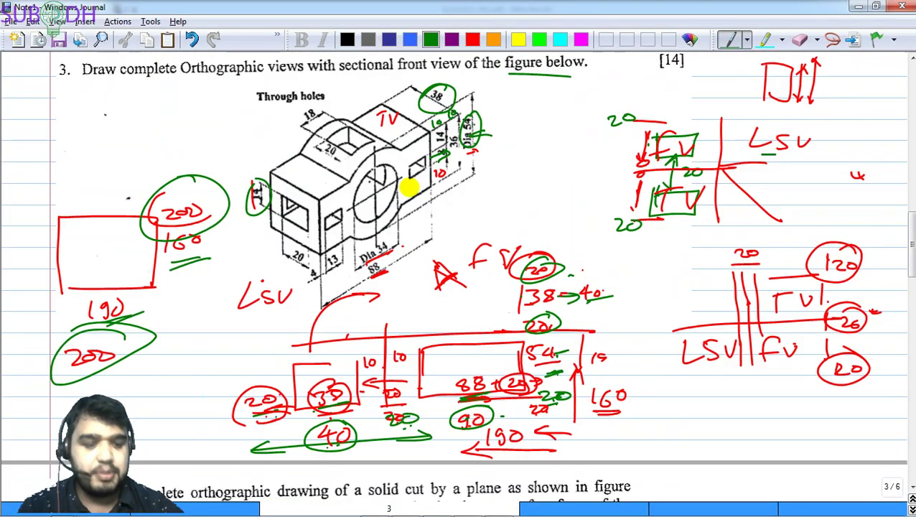
{"action": "scroll", "coordinate": [408, 187], "scroll_direction": "up", "scroll_amount": 10}
{"action": "scroll", "coordinate": [408, 186], "scroll_direction": "up", "scroll_amount": 4}
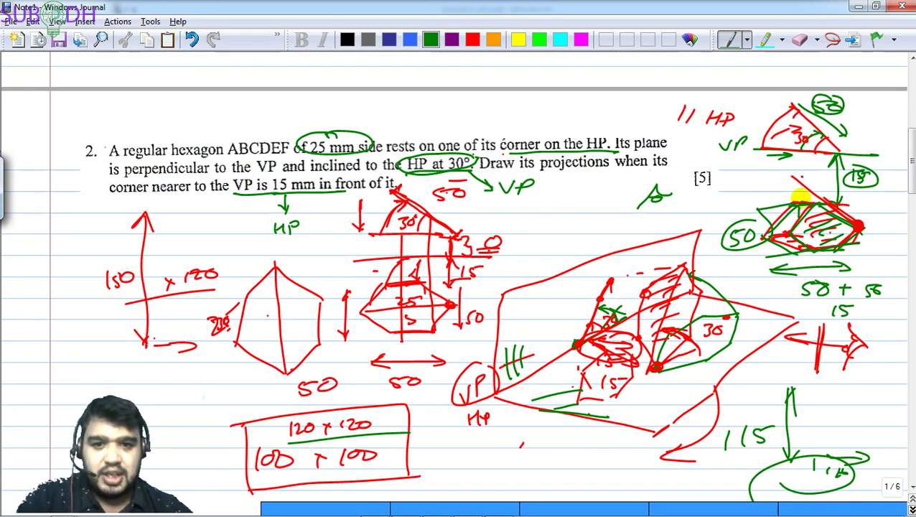
{"action": "left_click", "coordinate": [833, 39]}
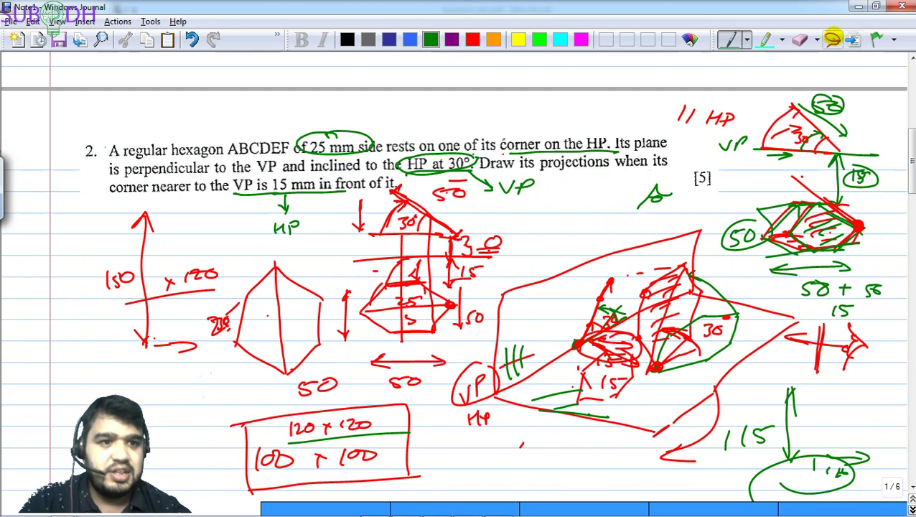
{"action": "left_click", "coordinate": [642, 146]}
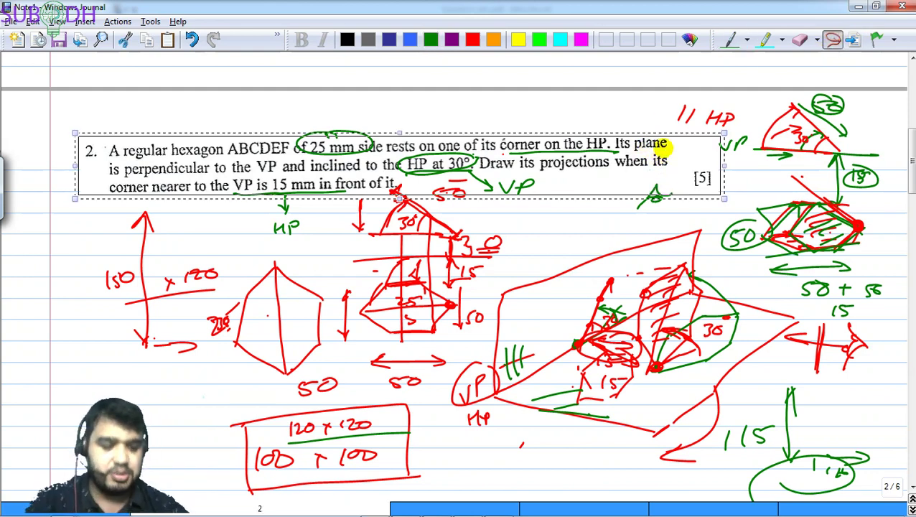
{"action": "key", "text": "ctrl+End"}
{"action": "key", "text": "ctrl+v"}
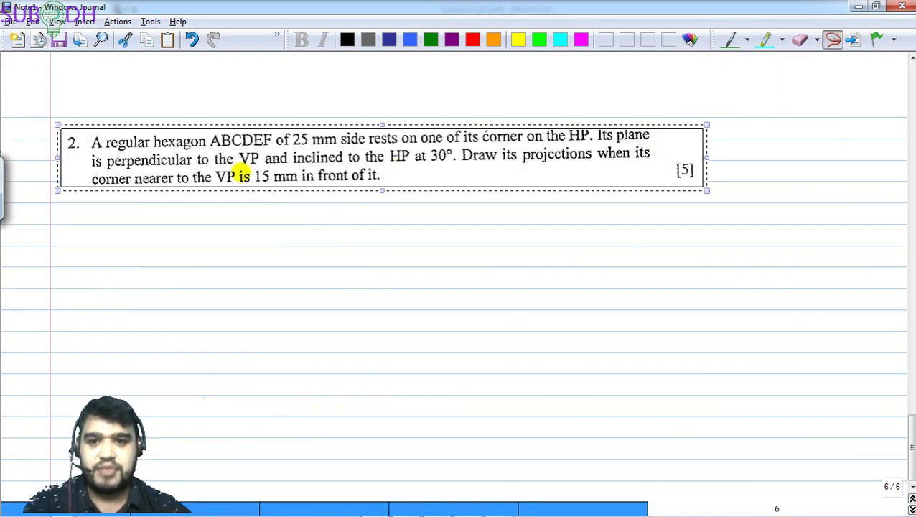
{"action": "left_click", "coordinate": [268, 216]}
- Draw a green horizontal reference line below the question and label it VP above and HP below
{"action": "left_click", "coordinate": [729, 39]}
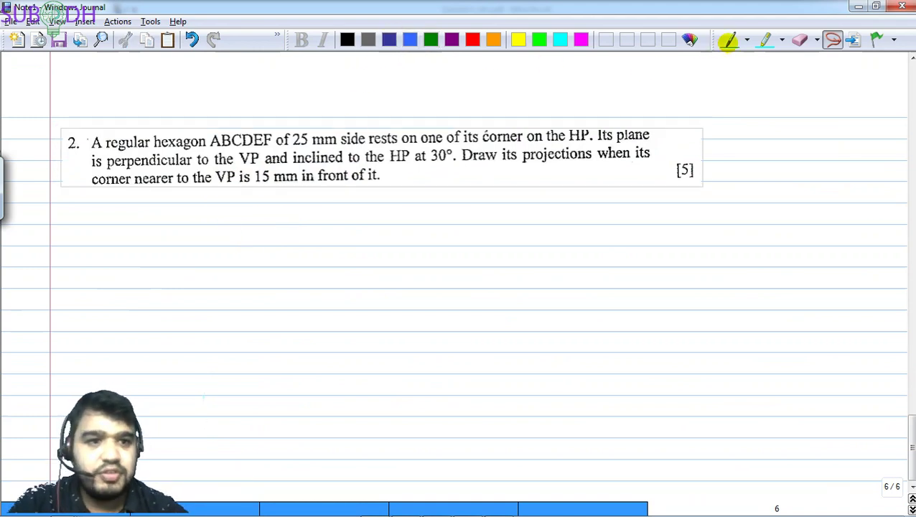
{"action": "left_click_drag", "start_coordinate": [333, 298], "coordinate": [732, 287]}
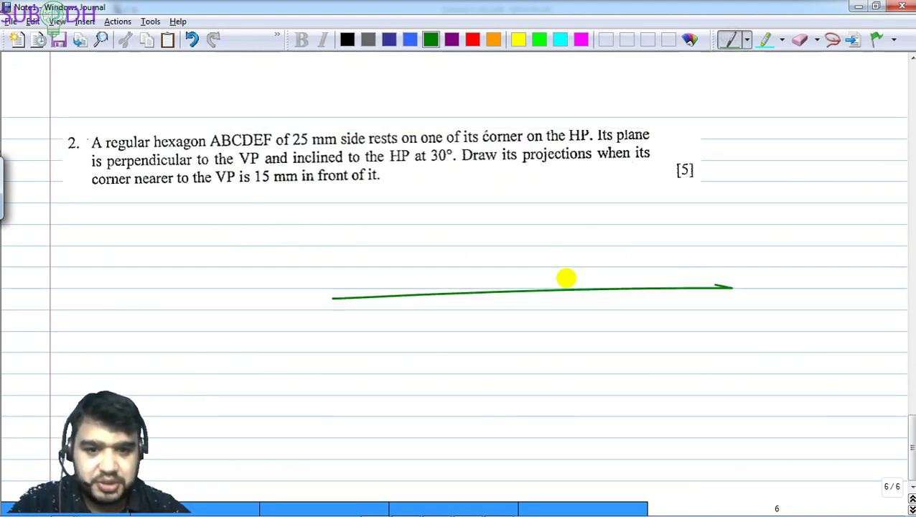
{"action": "left_click_drag", "start_coordinate": [364, 278], "coordinate": [365, 288]}
{"action": "mouse_move", "coordinate": [344, 313]}
{"action": "left_mouse_down"}
{"action": "mouse_move", "coordinate": [343, 324]}
{"action": "mouse_move", "coordinate": [353, 319]}
{"action": "left_mouse_up"}
{"action": "left_click_drag", "start_coordinate": [354, 311], "coordinate": [364, 323]}
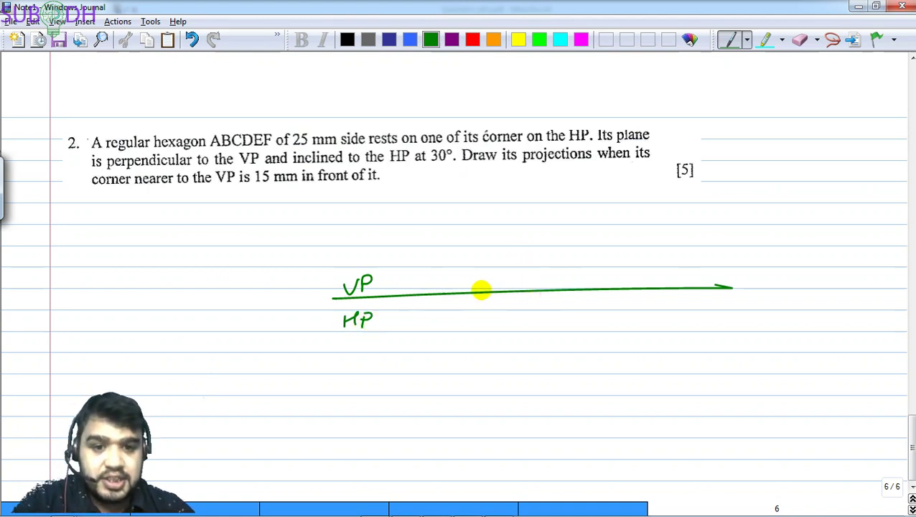
{"action": "left_click_drag", "start_coordinate": [484, 293], "coordinate": [554, 293]}
{"action": "key", "text": "ctrl"}
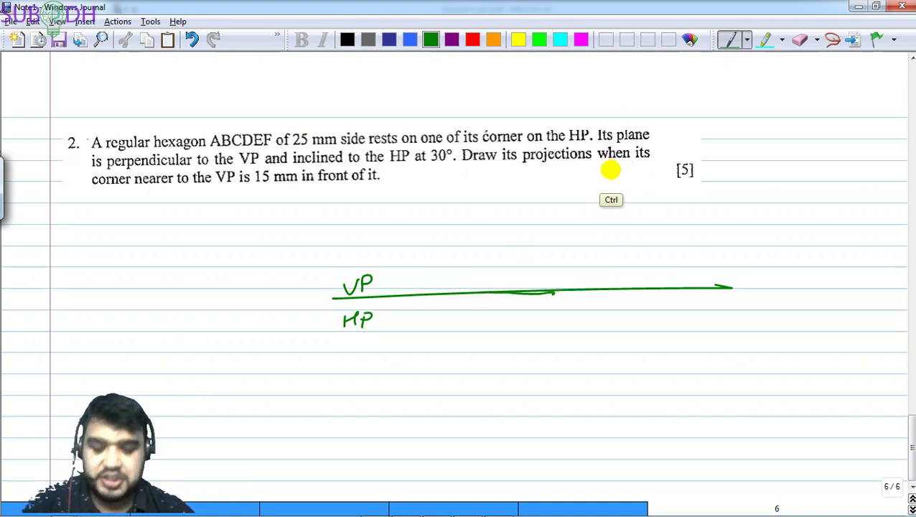
{"action": "key", "text": "ctrl+z"}
- In purple, trace the hexagon's edge view along the reference line and note the distances 50 and 15 at its start
{"action": "left_click", "coordinate": [452, 38]}
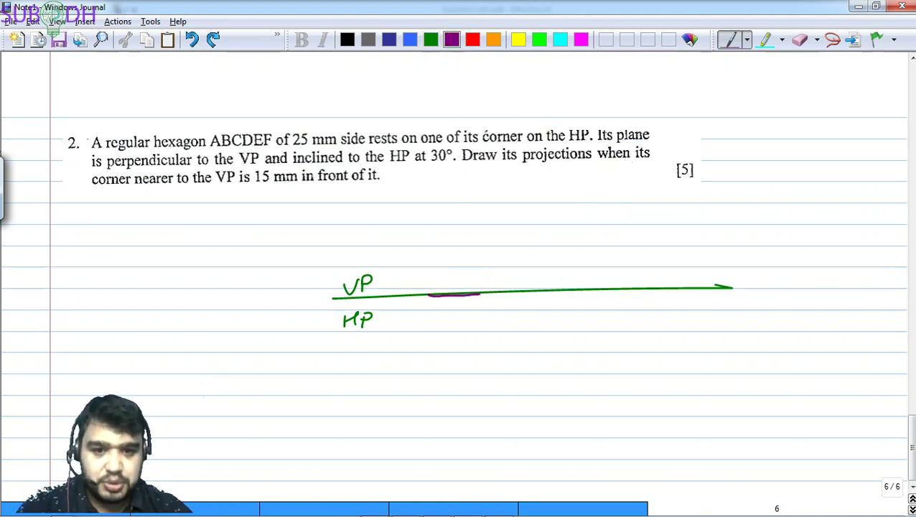
{"action": "left_click_drag", "start_coordinate": [552, 290], "coordinate": [577, 288]}
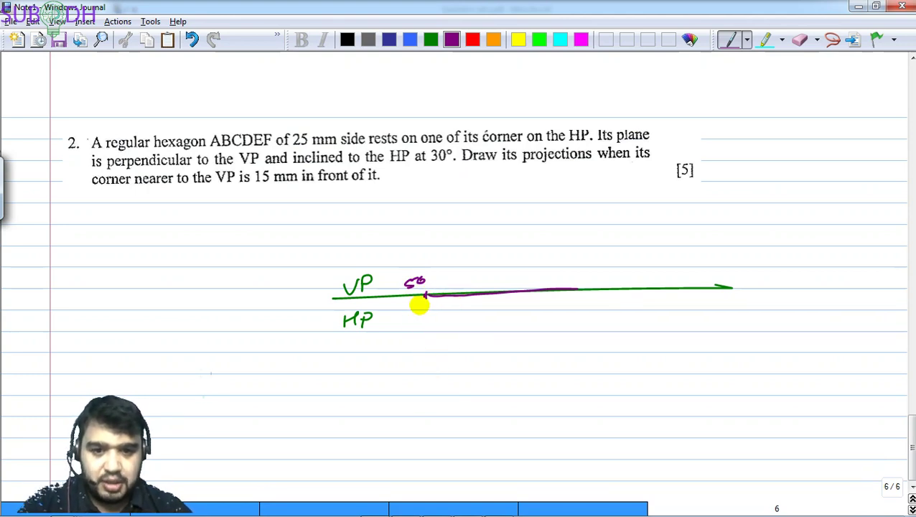
{"action": "left_click_drag", "start_coordinate": [403, 330], "coordinate": [421, 325]}
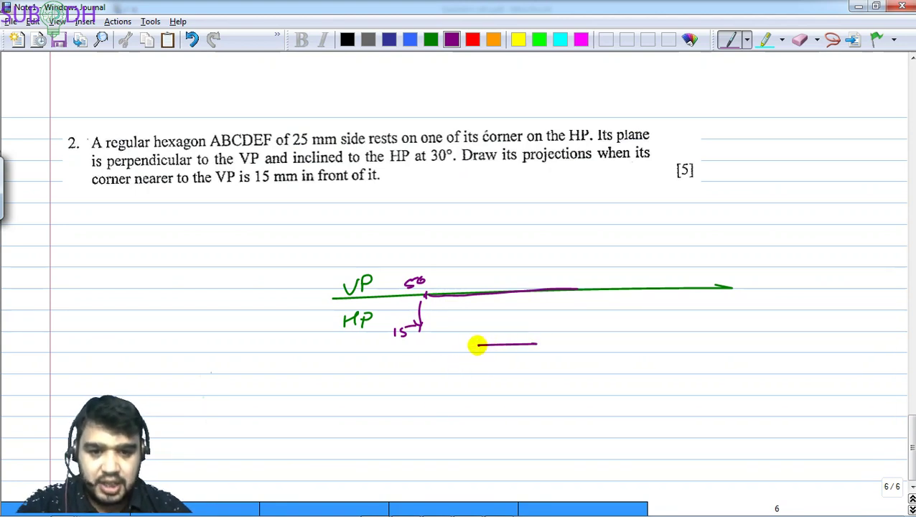
- Sketch a purple hexagon below the reference line with its upper and lower sides horizontal
{"action": "left_click_drag", "start_coordinate": [477, 345], "coordinate": [432, 377]}
{"action": "left_click_drag", "start_coordinate": [535, 345], "coordinate": [605, 386]}
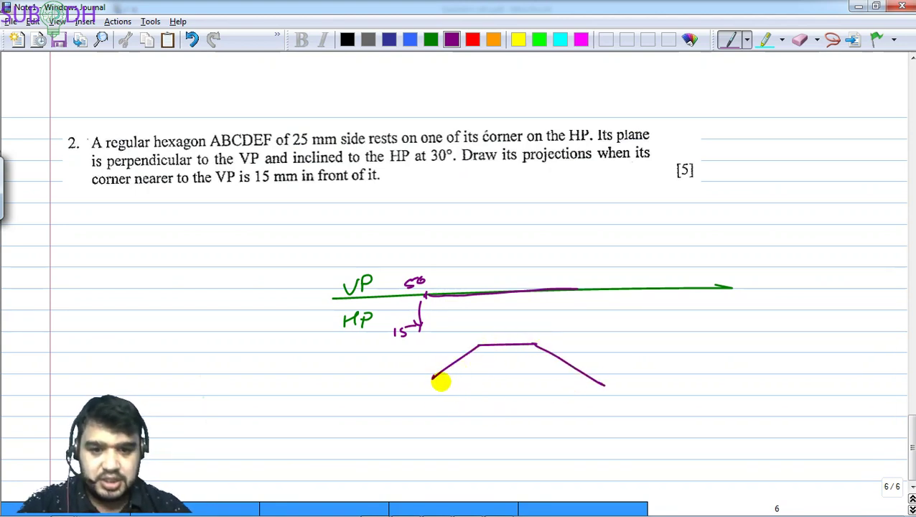
{"action": "mouse_move", "coordinate": [431, 377]}
{"action": "left_mouse_down"}
{"action": "mouse_move", "coordinate": [414, 394]}
{"action": "mouse_move", "coordinate": [469, 445]}
{"action": "left_mouse_up"}
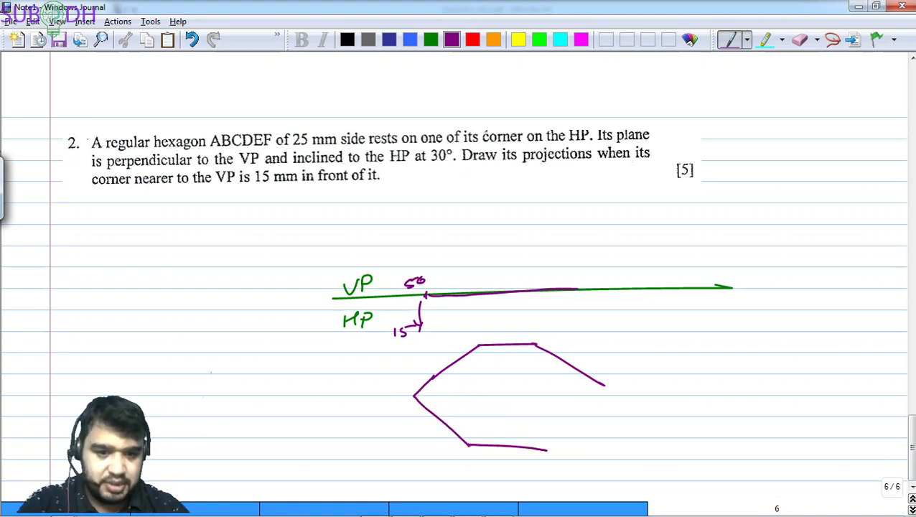
{"action": "left_click_drag", "start_coordinate": [547, 450], "coordinate": [609, 404]}
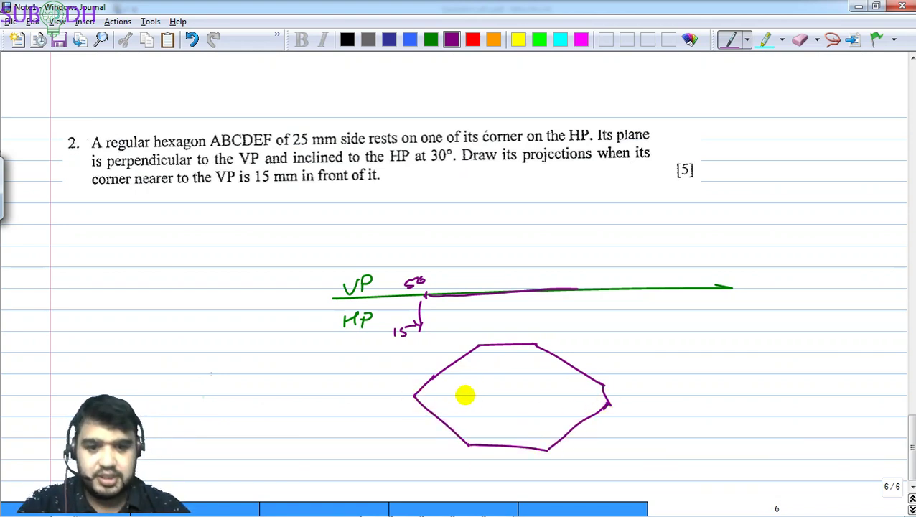
- Label the hexagon's corners a, b, c, d, e and f clockwise, starting from its leftmost corner
{"action": "mouse_move", "coordinate": [392, 408]}
{"action": "left_mouse_down"}
{"action": "mouse_move", "coordinate": [397, 388]}
{"action": "mouse_move", "coordinate": [404, 406]}
{"action": "left_mouse_up"}
{"action": "left_click_drag", "start_coordinate": [393, 400], "coordinate": [409, 403]}
{"action": "left_click_drag", "start_coordinate": [475, 331], "coordinate": [471, 338]}
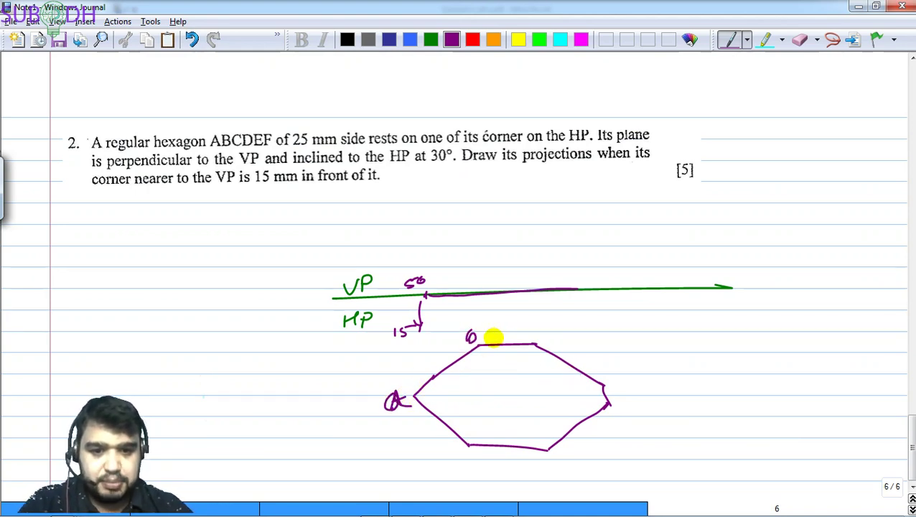
{"action": "left_click_drag", "start_coordinate": [552, 330], "coordinate": [554, 337]}
{"action": "left_click_drag", "start_coordinate": [623, 389], "coordinate": [617, 396]}
{"action": "left_click_drag", "start_coordinate": [551, 452], "coordinate": [562, 455]}
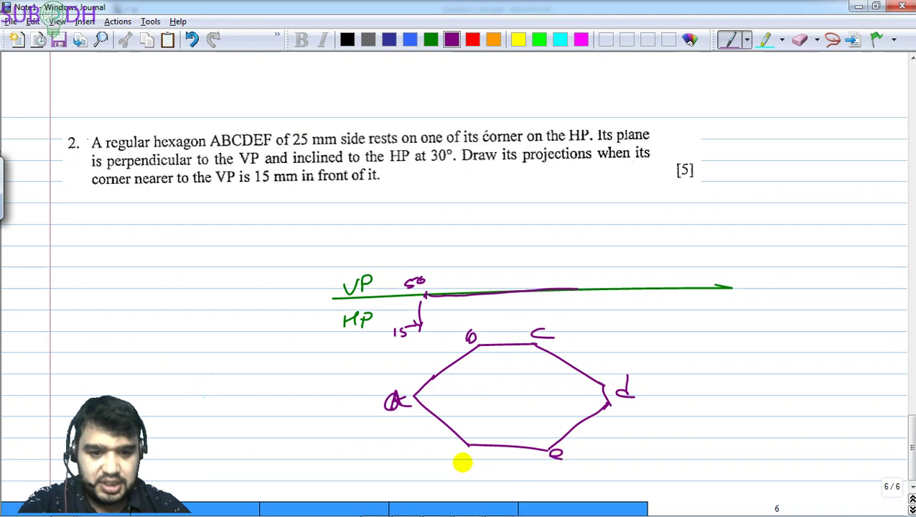
{"action": "left_click_drag", "start_coordinate": [456, 465], "coordinate": [471, 461]}
- Label the ends of the edge view a and d, and mark the 15 gap between the reference line and hexagon
{"action": "left_click_drag", "start_coordinate": [420, 322], "coordinate": [430, 321]}
{"action": "mouse_move", "coordinate": [614, 287]}
{"action": "left_mouse_down"}
{"action": "mouse_move", "coordinate": [621, 322]}
{"action": "mouse_move", "coordinate": [613, 320]}
{"action": "left_mouse_up"}
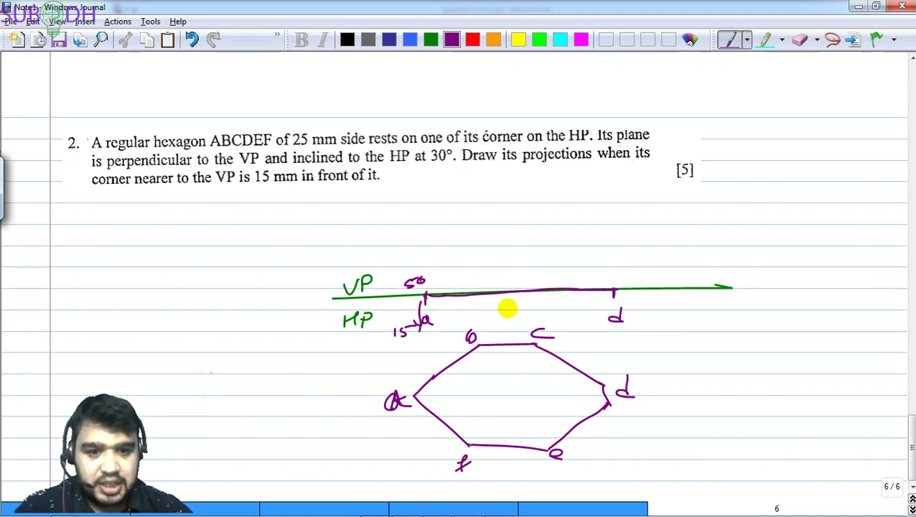
{"action": "mouse_move", "coordinate": [515, 300]}
{"action": "left_mouse_down"}
{"action": "mouse_move", "coordinate": [514, 333]}
{"action": "mouse_move", "coordinate": [516, 302]}
{"action": "mouse_move", "coordinate": [535, 313]}
{"action": "mouse_move", "coordinate": [501, 329]}
{"action": "mouse_move", "coordinate": [520, 308]}
{"action": "left_mouse_up"}
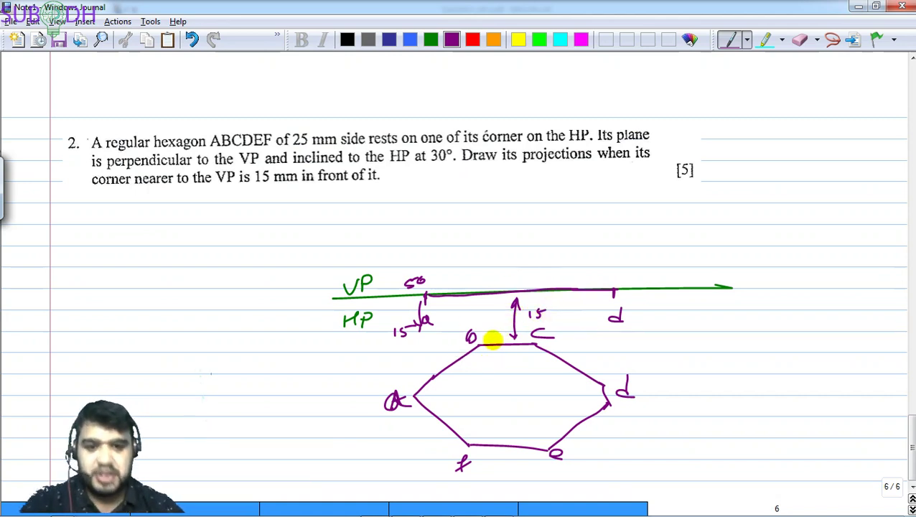
- Sketch a vertical projector near the reference line's end, a sloping edge view rising from it, a horizontal baseline, and the 30 angle mark
{"action": "left_click_drag", "start_coordinate": [710, 226], "coordinate": [709, 439]}
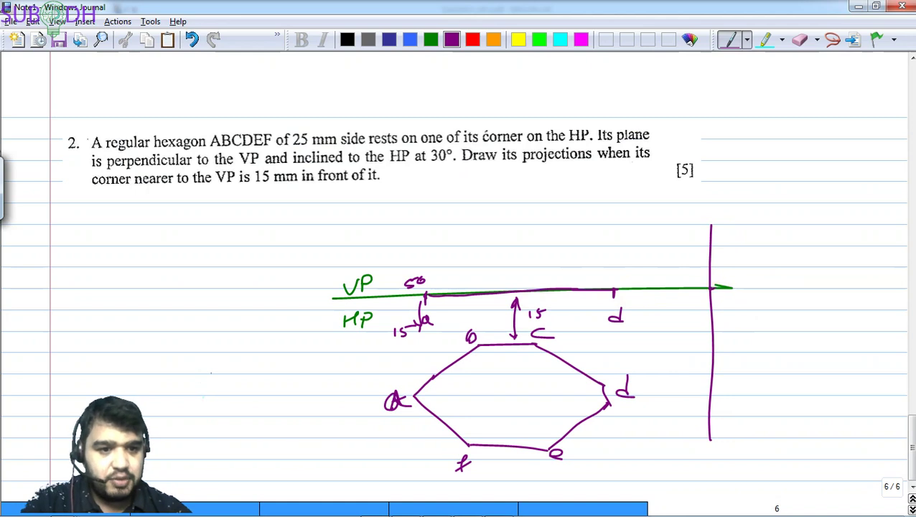
{"action": "left_click_drag", "start_coordinate": [713, 287], "coordinate": [807, 220]}
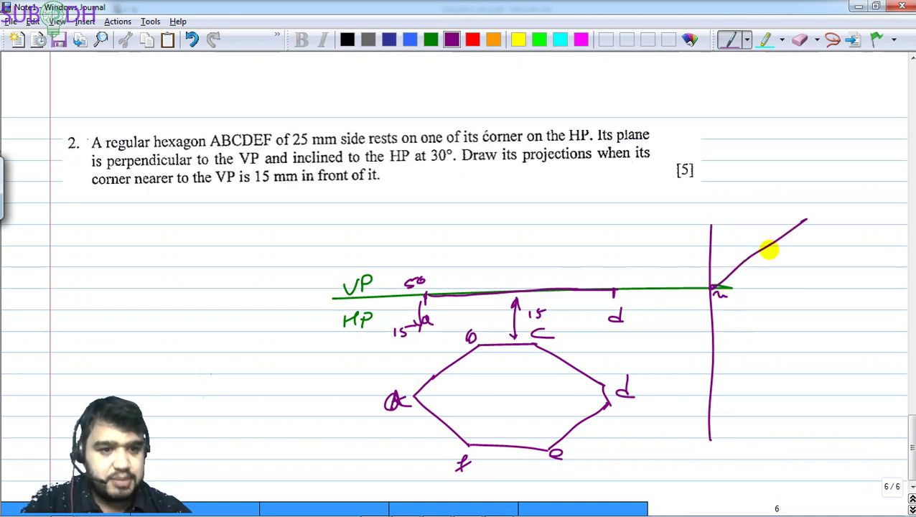
{"action": "mouse_move", "coordinate": [755, 254]}
{"action": "left_mouse_down"}
{"action": "mouse_move", "coordinate": [761, 284]}
{"action": "mouse_move", "coordinate": [769, 270]}
{"action": "left_mouse_up"}
{"action": "left_click_drag", "start_coordinate": [783, 261], "coordinate": [782, 262]}
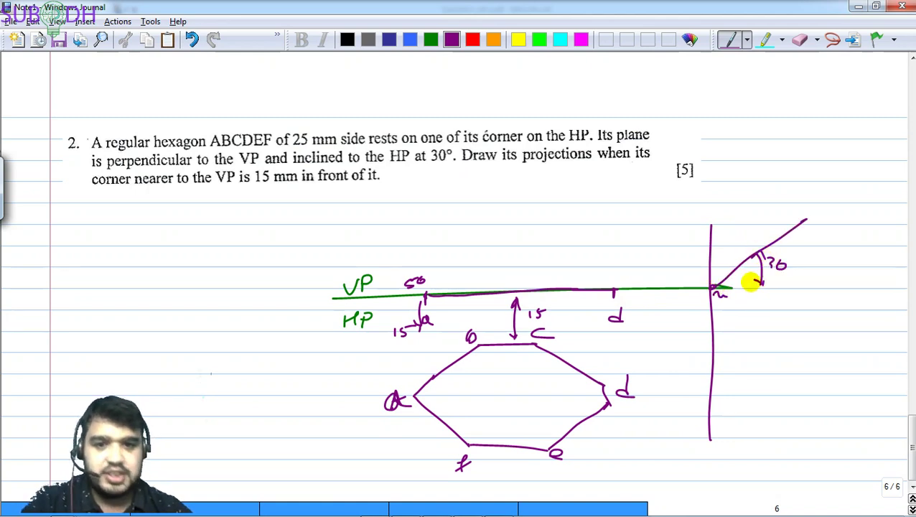
{"action": "left_click_drag", "start_coordinate": [716, 290], "coordinate": [825, 289]}
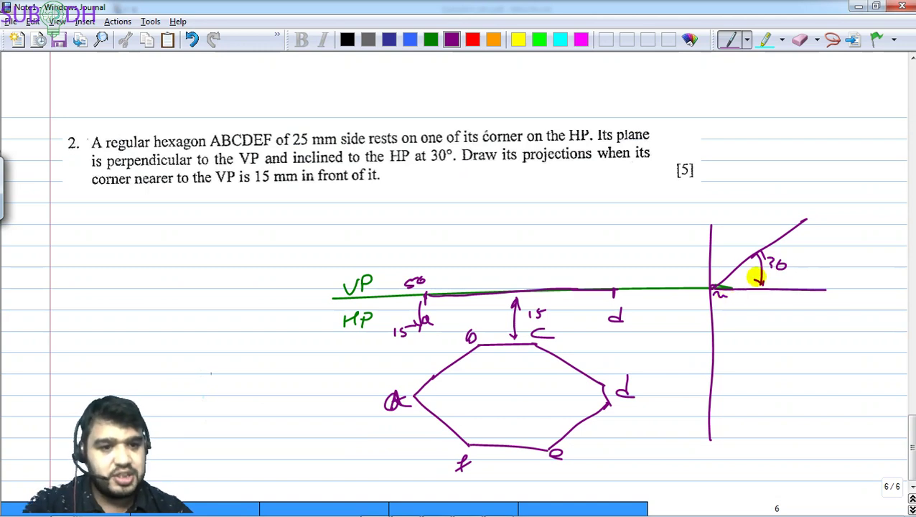
- Drop a projector from the sloping line's upper end, project corner d across to it, and mark the intermediate corners on the edge views
{"action": "mouse_move", "coordinate": [806, 220]}
{"action": "left_mouse_down"}
{"action": "mouse_move", "coordinate": [817, 260]}
{"action": "mouse_move", "coordinate": [794, 439]}
{"action": "left_mouse_up"}
{"action": "left_click_drag", "start_coordinate": [609, 399], "coordinate": [811, 407]}
{"action": "left_click_drag", "start_coordinate": [533, 290], "coordinate": [542, 292]}
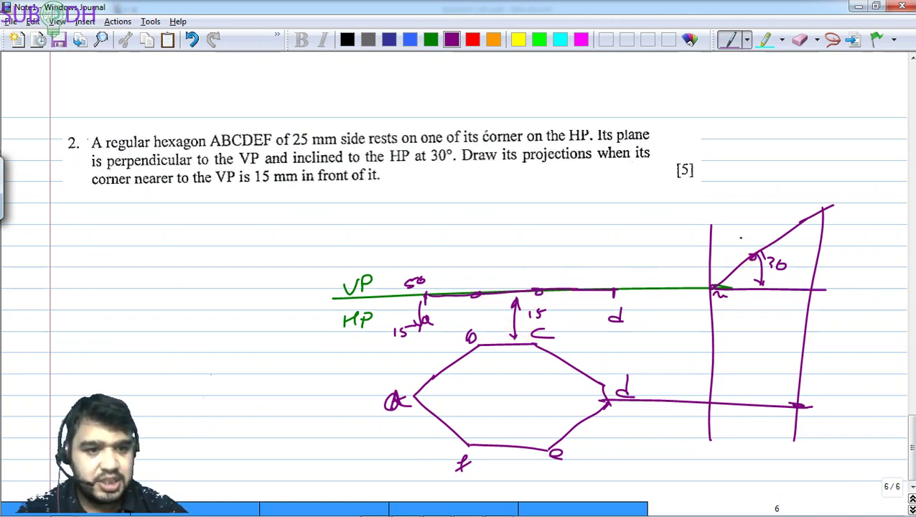
- Label the intermediate points on the sloping line f'(b') and e'(c'), and add a prime mark to the label a
{"action": "left_click_drag", "start_coordinate": [740, 237], "coordinate": [748, 250]}
{"action": "left_click_drag", "start_coordinate": [792, 227], "coordinate": [791, 221]}
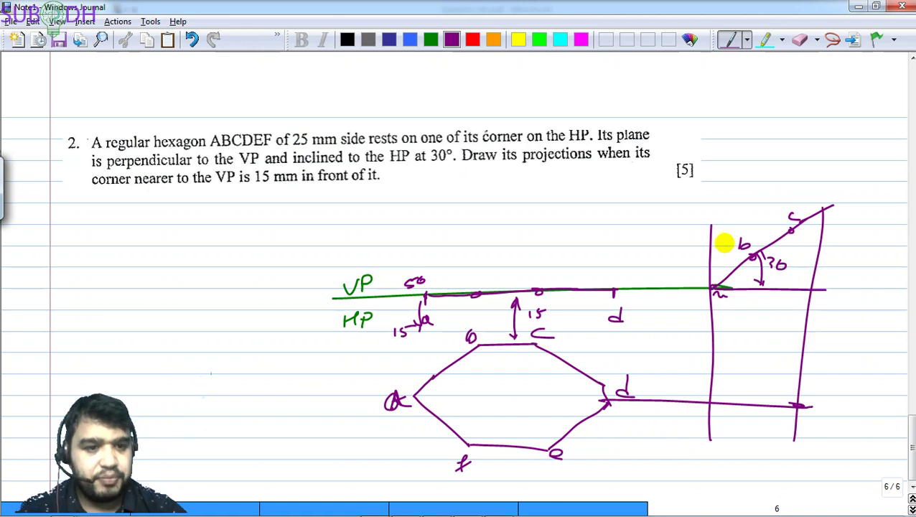
{"action": "mouse_move", "coordinate": [724, 234]}
{"action": "left_mouse_down"}
{"action": "mouse_move", "coordinate": [725, 249]}
{"action": "mouse_move", "coordinate": [755, 250]}
{"action": "left_mouse_up"}
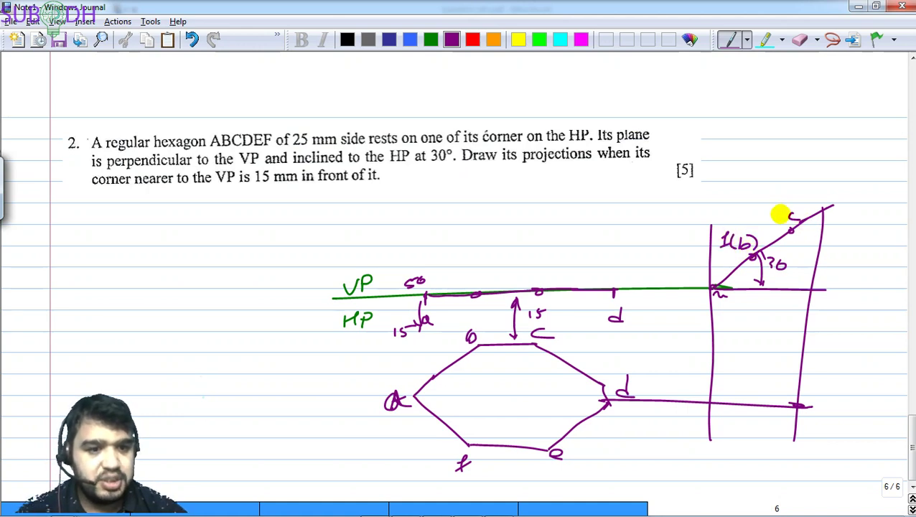
{"action": "left_click_drag", "start_coordinate": [781, 211], "coordinate": [778, 217]}
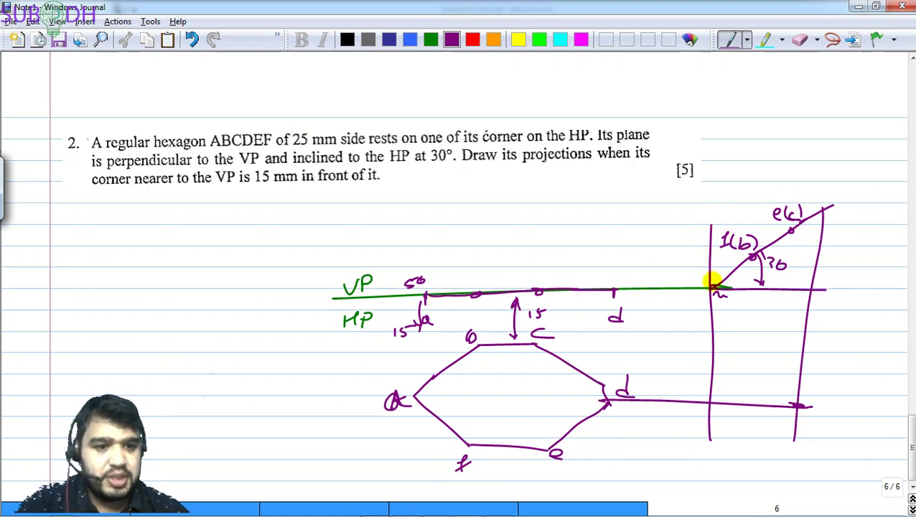
{"action": "left_click_drag", "start_coordinate": [715, 279], "coordinate": [716, 284]}
{"action": "left_click_drag", "start_coordinate": [726, 218], "coordinate": [726, 224]}
{"action": "left_click_drag", "start_coordinate": [782, 198], "coordinate": [783, 203]}
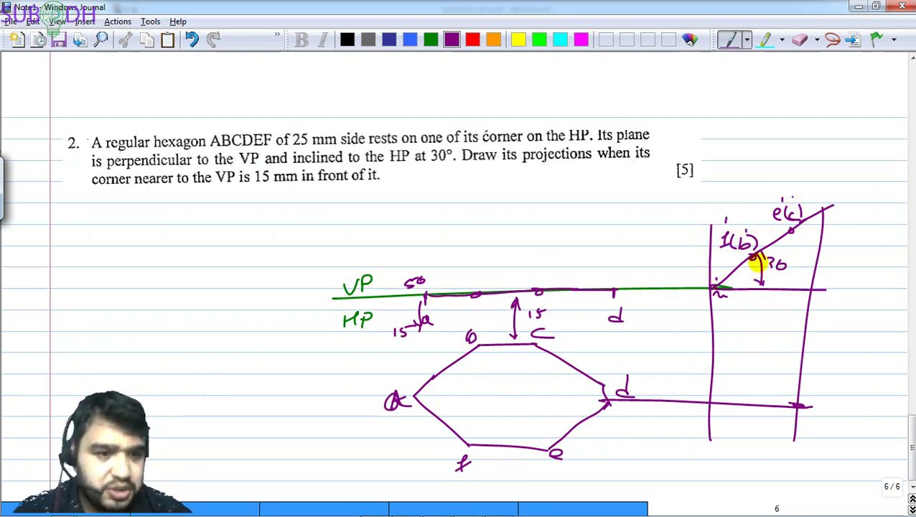
- Project the two intermediate points of the sloping line down to a horizontal projector drawn from side bc of the hexagon
{"action": "left_click_drag", "start_coordinate": [751, 256], "coordinate": [749, 300]}
{"action": "left_click_drag", "start_coordinate": [534, 345], "coordinate": [799, 349]}
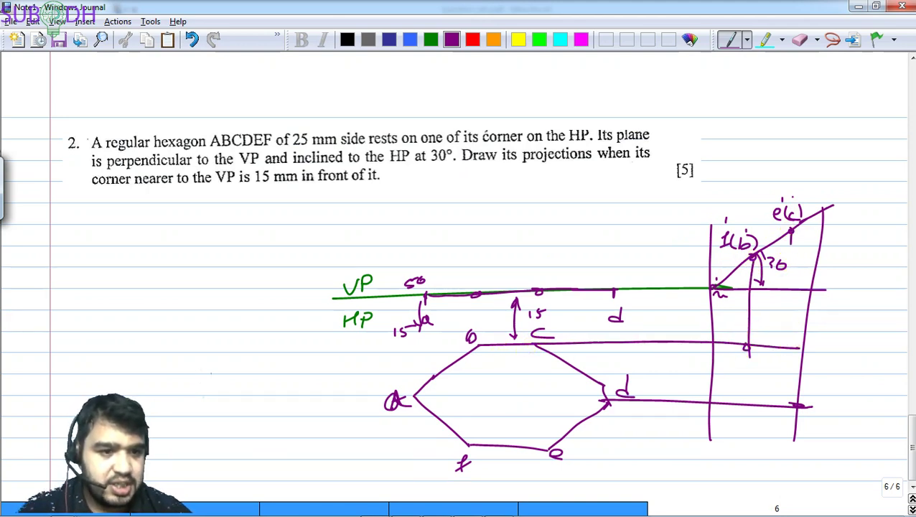
{"action": "mouse_move", "coordinate": [791, 232]}
{"action": "left_mouse_down"}
{"action": "mouse_move", "coordinate": [781, 359]}
{"action": "mouse_move", "coordinate": [784, 347]}
{"action": "left_mouse_up"}
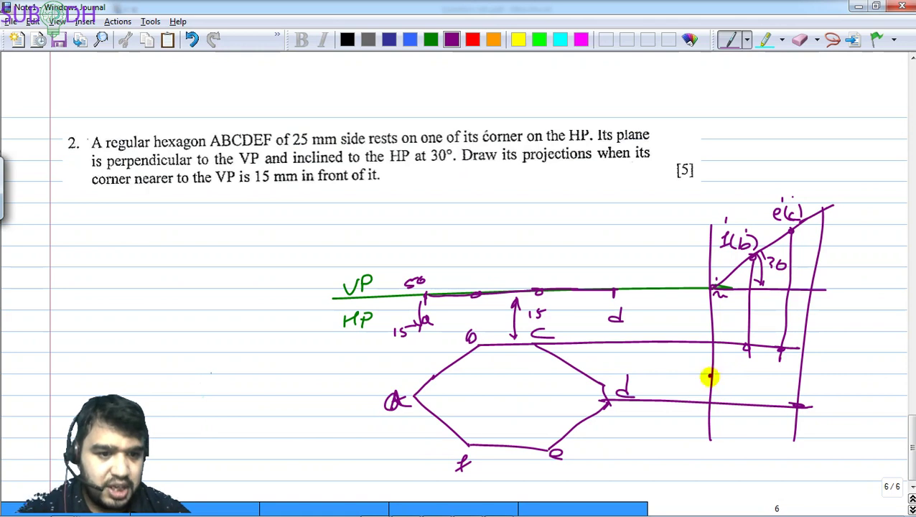
- Outline the foreshortened hexagon through the projected points and note the side length 25 inside the first hexagon beside ab
{"action": "left_click_drag", "start_coordinate": [720, 386], "coordinate": [710, 402]}
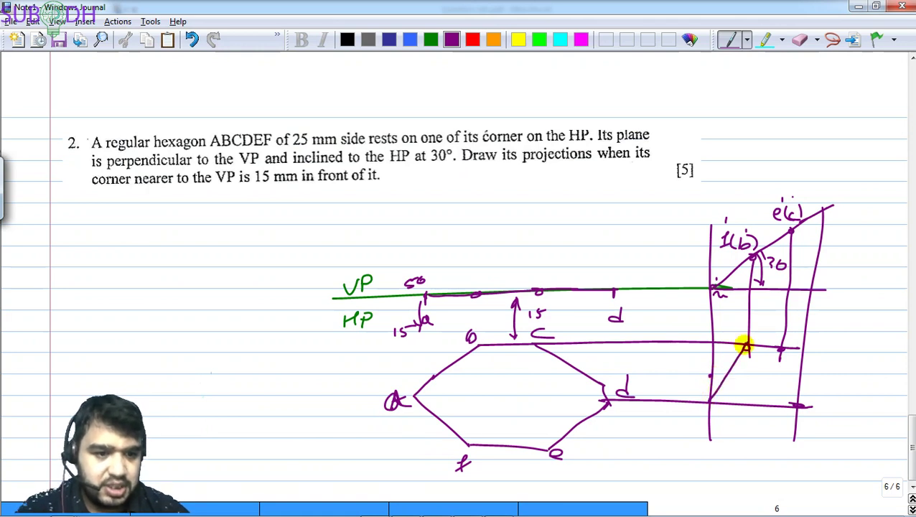
{"action": "mouse_move", "coordinate": [747, 347]}
{"action": "left_mouse_down"}
{"action": "mouse_move", "coordinate": [781, 348]}
{"action": "mouse_move", "coordinate": [800, 396]}
{"action": "left_mouse_up"}
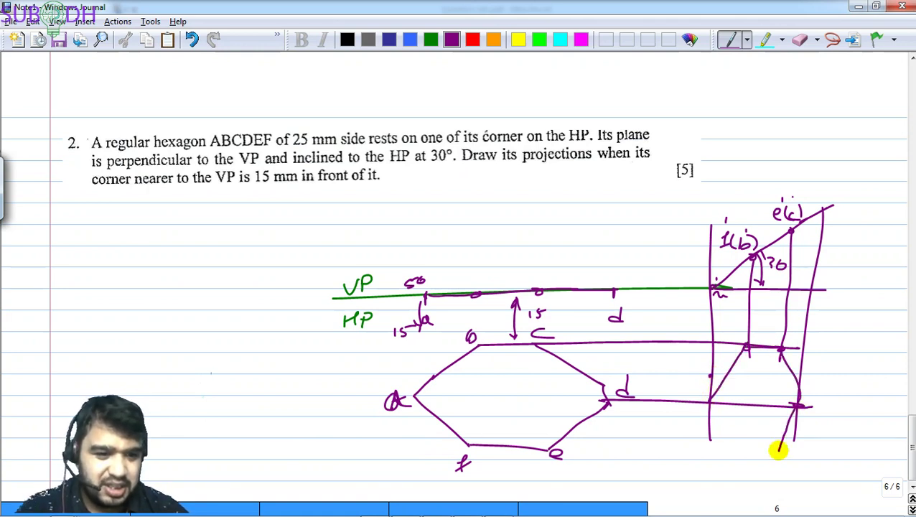
{"action": "left_click_drag", "start_coordinate": [761, 451], "coordinate": [745, 453]}
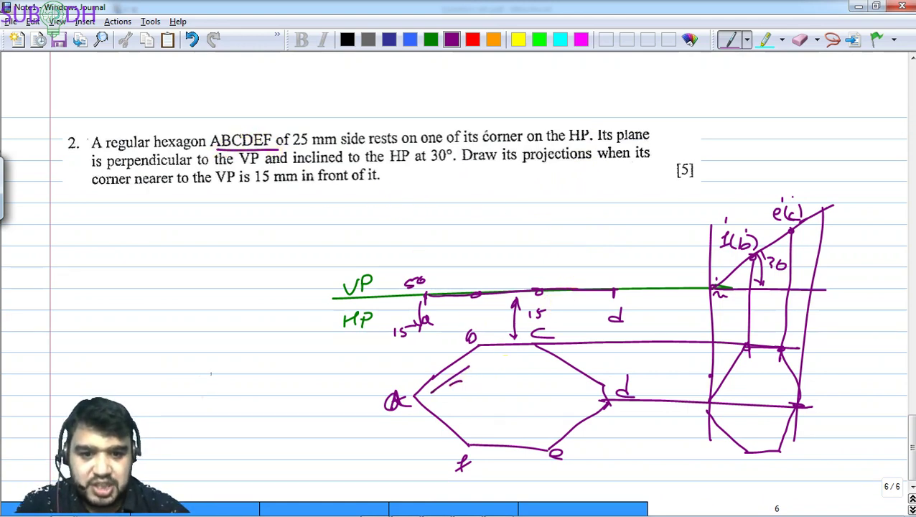
{"action": "left_click_drag", "start_coordinate": [453, 403], "coordinate": [485, 391]}
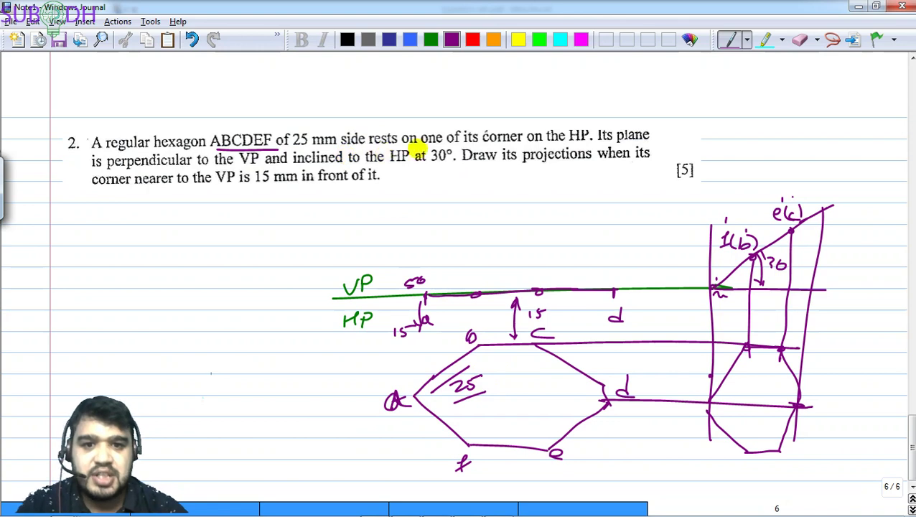
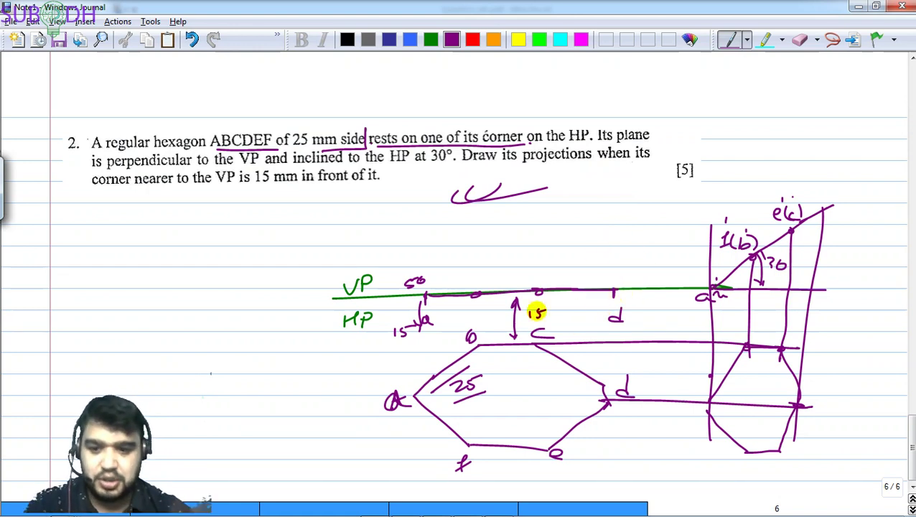
- Switch to the AutoCAD drawing MASTER FILE 1.dwg and place the VP/HP reference line in the blank area below the green construction lines
{"action": "key", "text": "alt+Tab"}
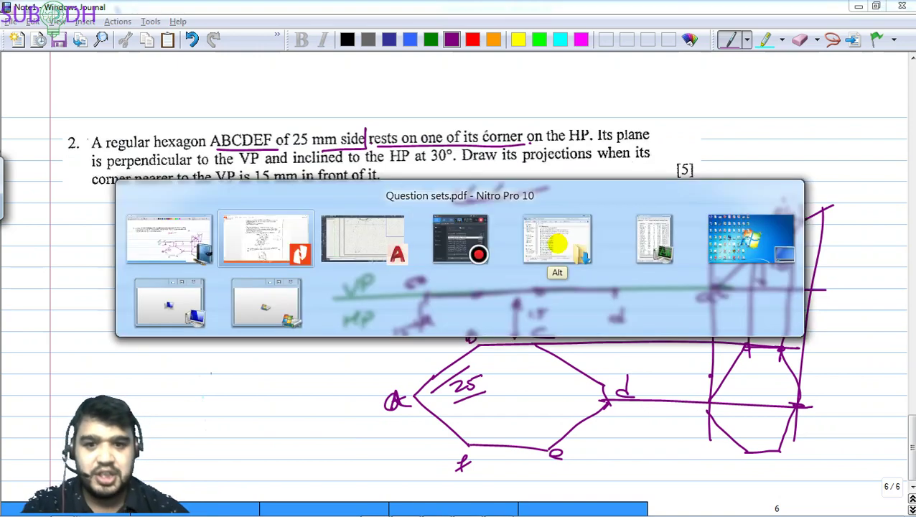
{"action": "key", "text": "Escape"}
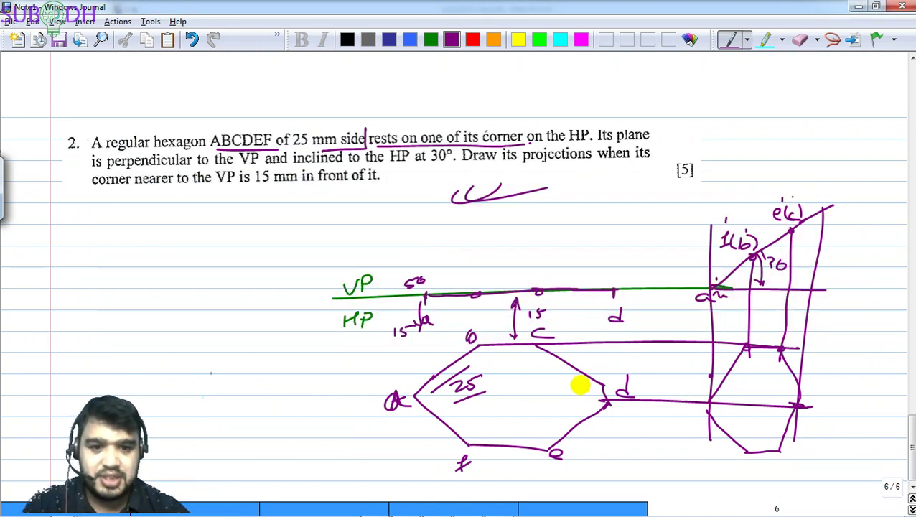
{"action": "key", "text": "alt+Tab"}
{"action": "key", "text": "alt+Tab"}
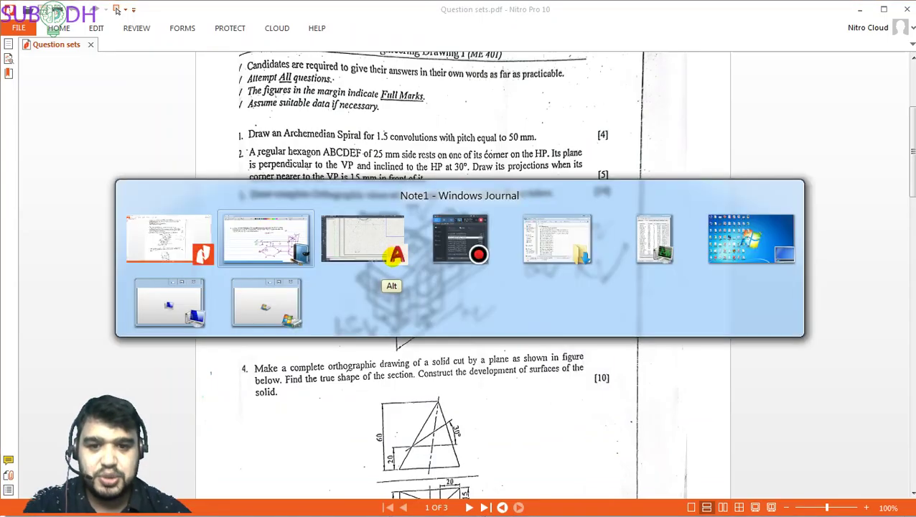
{"action": "left_click", "coordinate": [378, 246]}
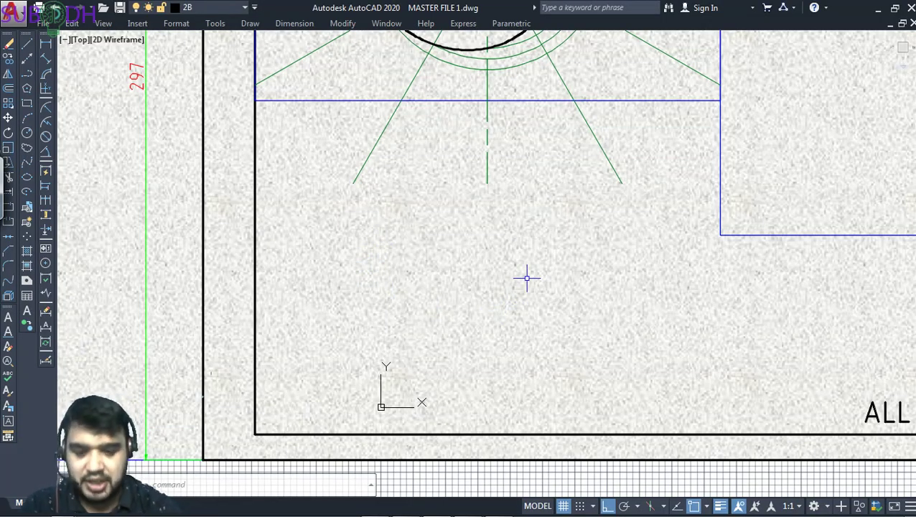
{"action": "left_click", "coordinate": [487, 121]}
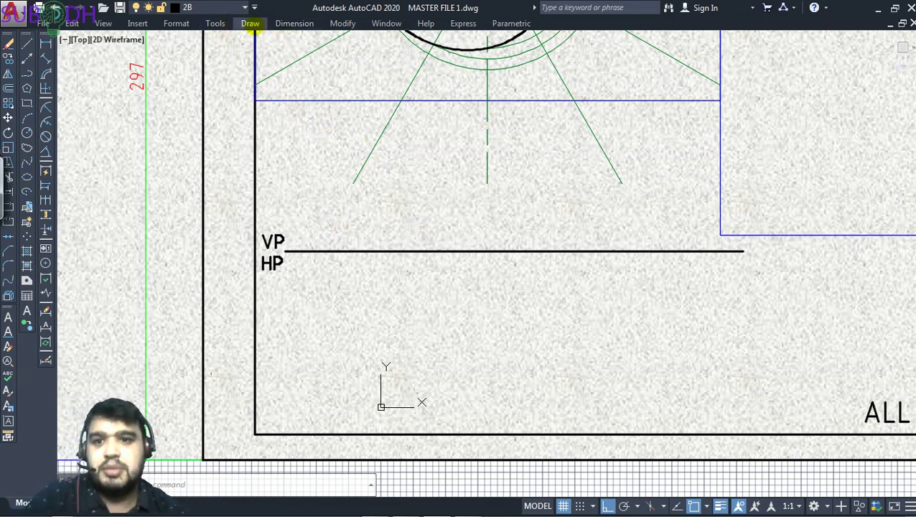
- Add a vertical linear dimension from the VP/HP end of the reference line down to the lower frame line
{"action": "left_click", "coordinate": [294, 24]}
{"action": "left_click", "coordinate": [302, 60]}
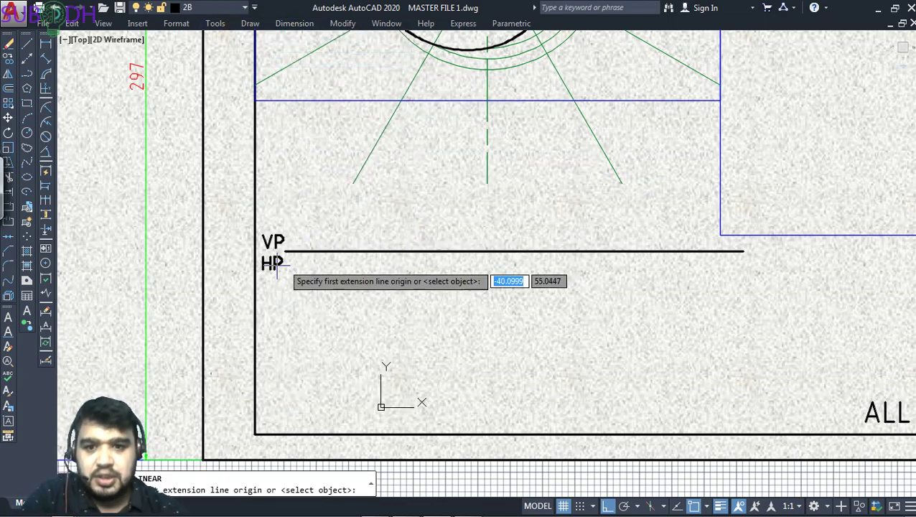
{"action": "left_click", "coordinate": [285, 252]}
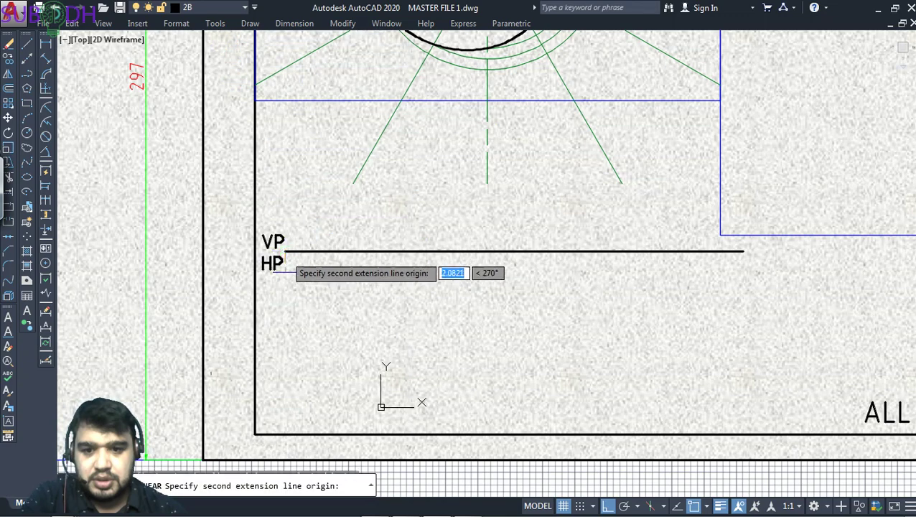
{"action": "left_click", "coordinate": [255, 433]}
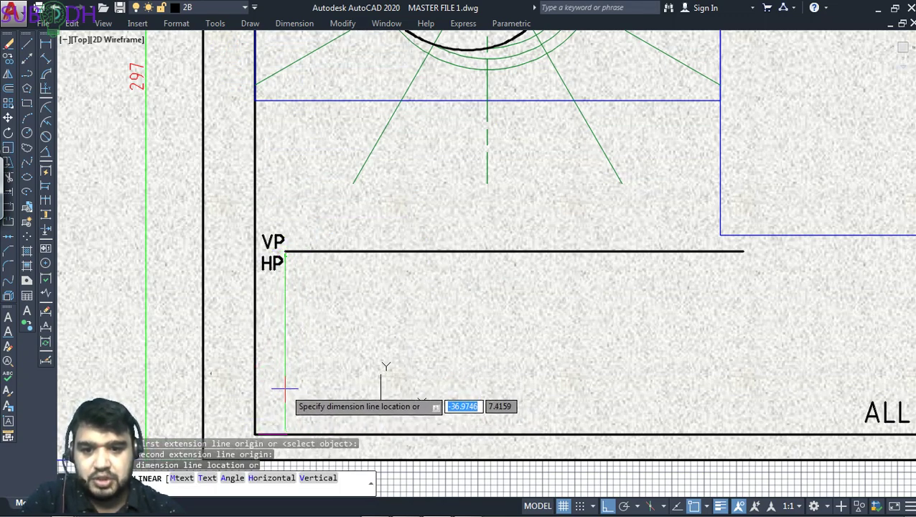
{"action": "left_click", "coordinate": [286, 388]}
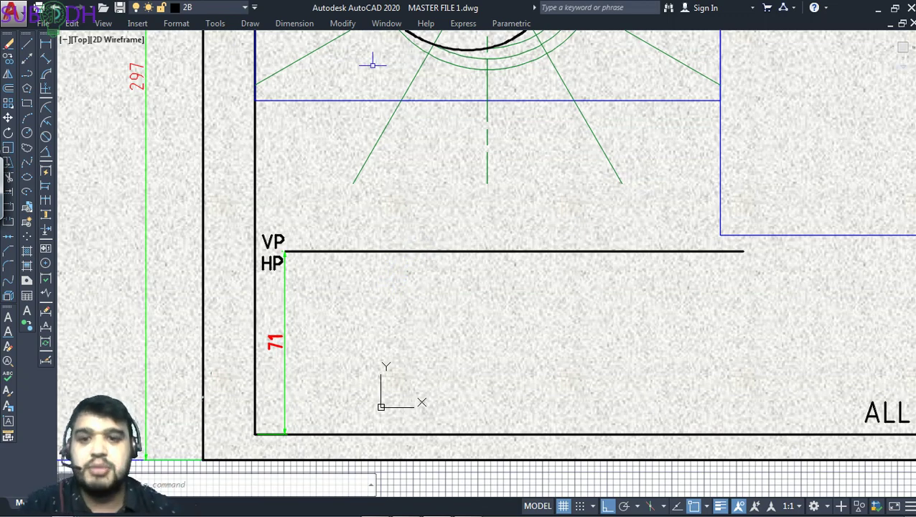
- Make 2H the current layer and draw a thin line parallel to the reference line, 15 mm below it
{"action": "left_click", "coordinate": [215, 8]}
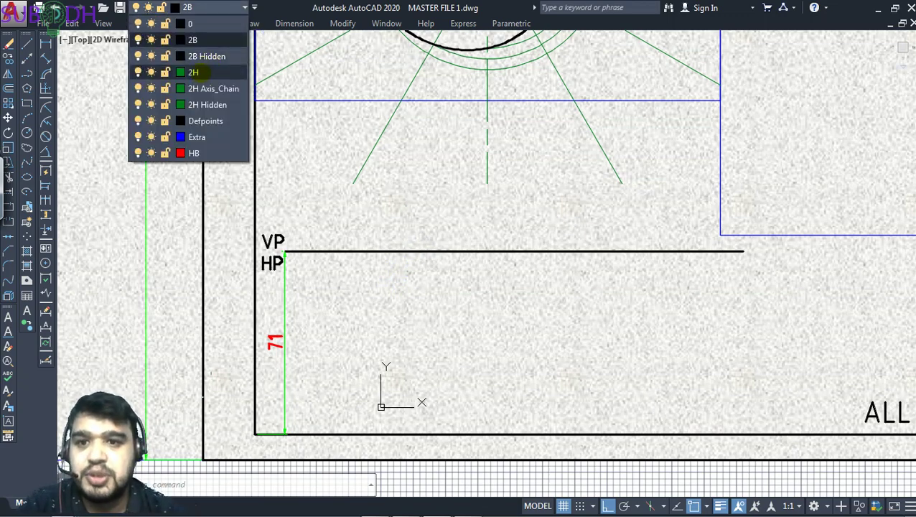
{"action": "left_click", "coordinate": [198, 72]}
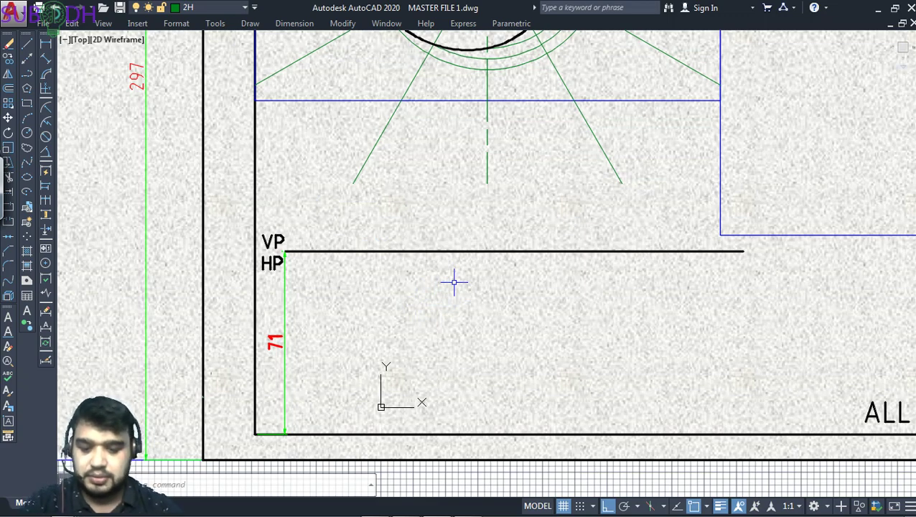
{"action": "key", "text": "Escape"}
{"action": "key", "text": "Escape"}
{"action": "key", "text": "F6"}
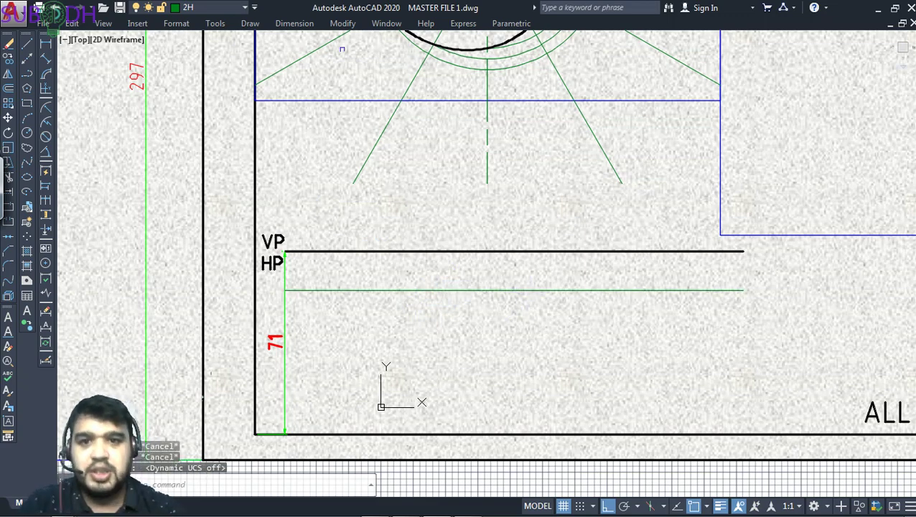
- Add a linear dimension for the gap between the reference line and the thin green line at their far ends from VP/HP
{"action": "left_click", "coordinate": [295, 23]}
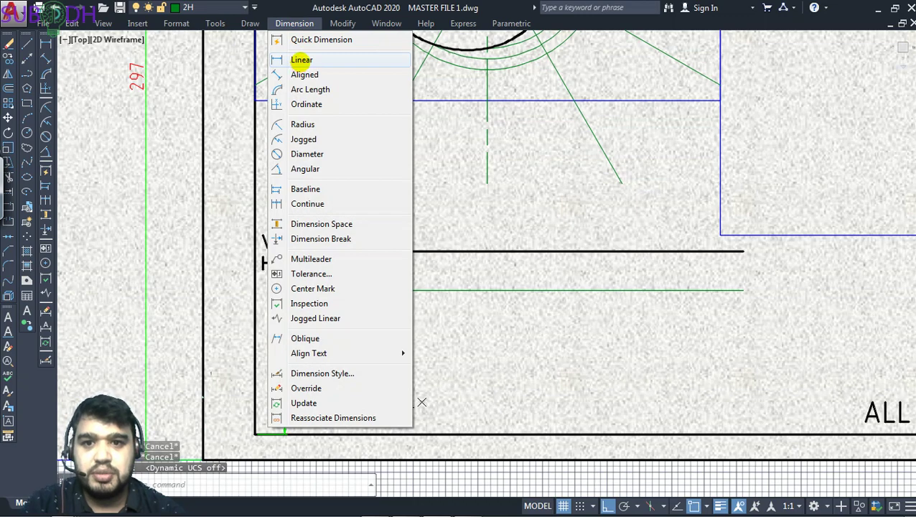
{"action": "left_click", "coordinate": [301, 59]}
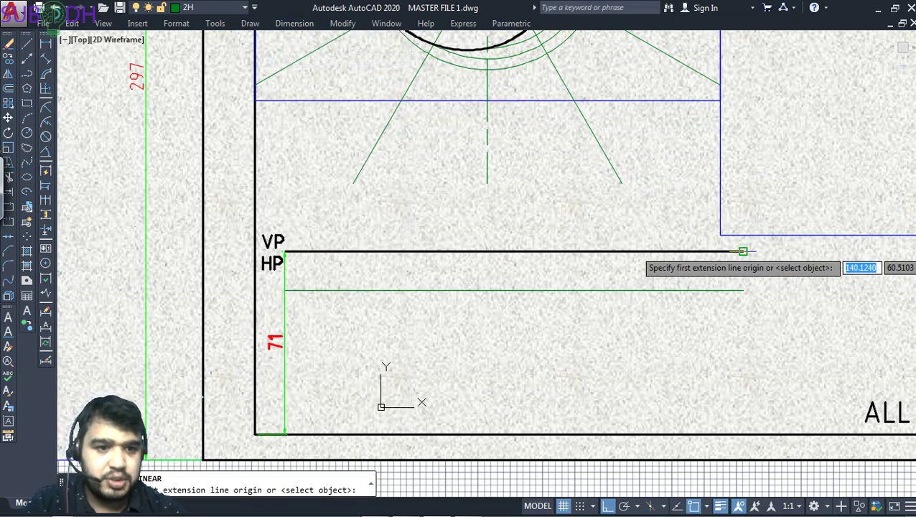
{"action": "left_click", "coordinate": [743, 251]}
{"action": "left_click", "coordinate": [743, 290]}
{"action": "left_click", "coordinate": [768, 265]}
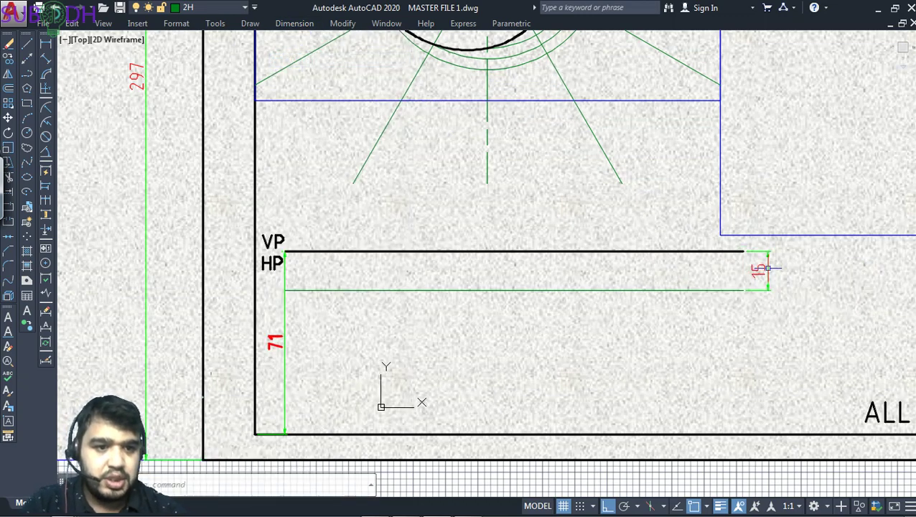
{"action": "key", "text": "Escape"}
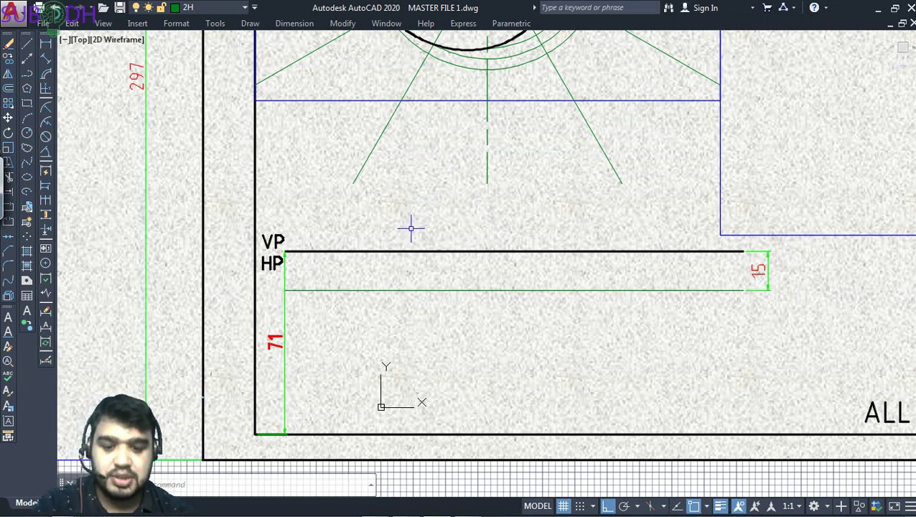
- Draw the hexagon's 25 mm upper side as a thick black segment on the green line, starting 25 mm from its VP/HP end
{"action": "key", "text": "Escape"}
{"action": "key", "text": "Escape"}
{"action": "key", "text": "F6"}
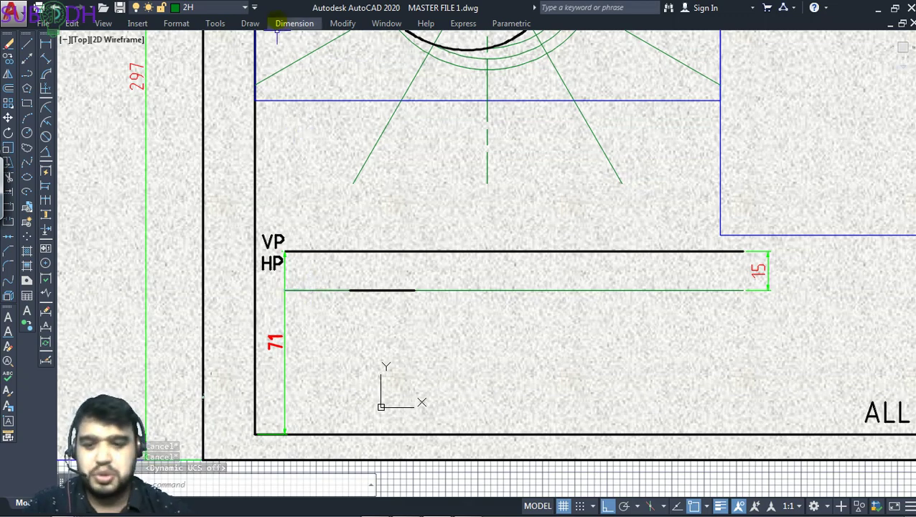
- Add an aligned dimension from the green line's VP/HP end to the start of the thick segment, placed just above the line
{"action": "type", "text": "dimali"}
{"action": "key", "text": "Return"}
{"action": "left_click", "coordinate": [285, 290]}
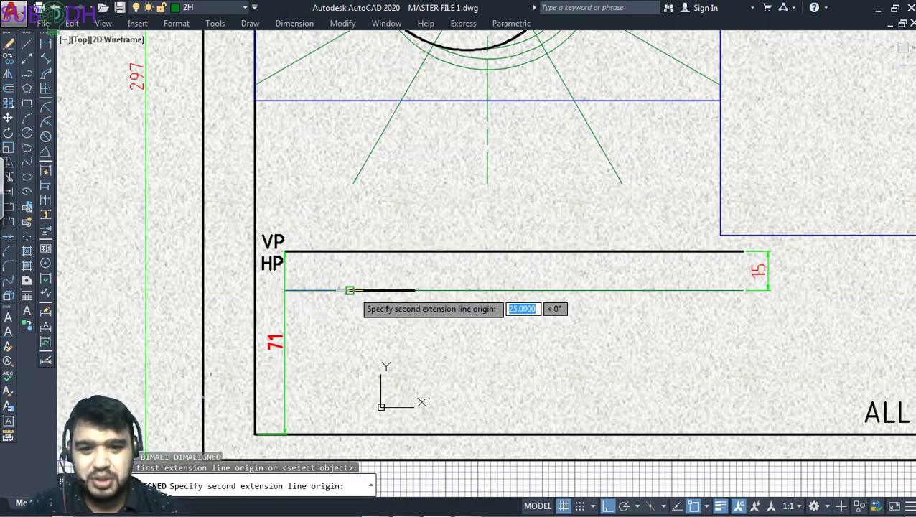
{"action": "left_click", "coordinate": [350, 290]}
{"action": "left_click", "coordinate": [328, 279]}
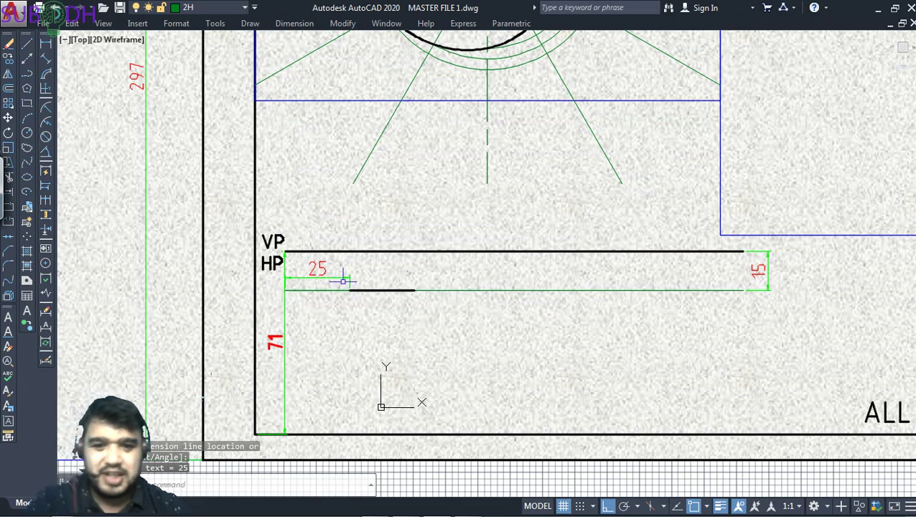
- Delete the 25 mm dimension above the thin green line
{"action": "left_click", "coordinate": [322, 280]}
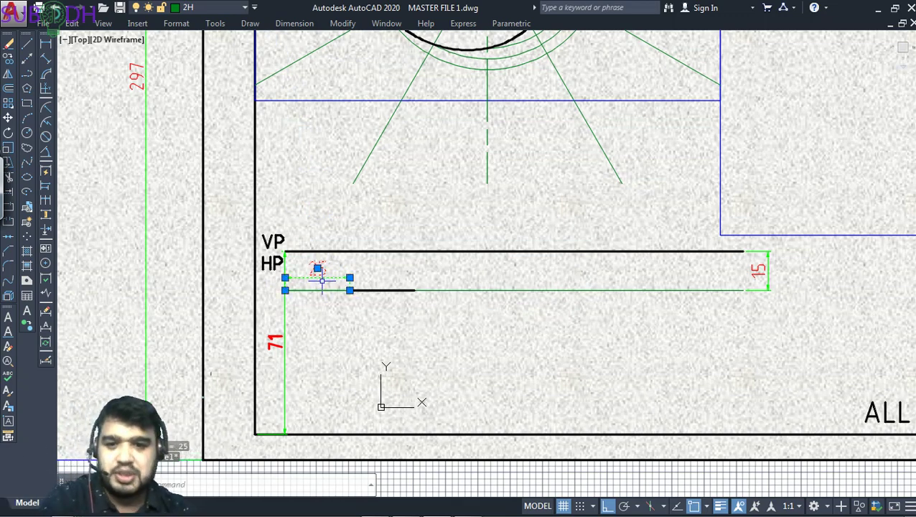
{"action": "key", "text": "Delete"}
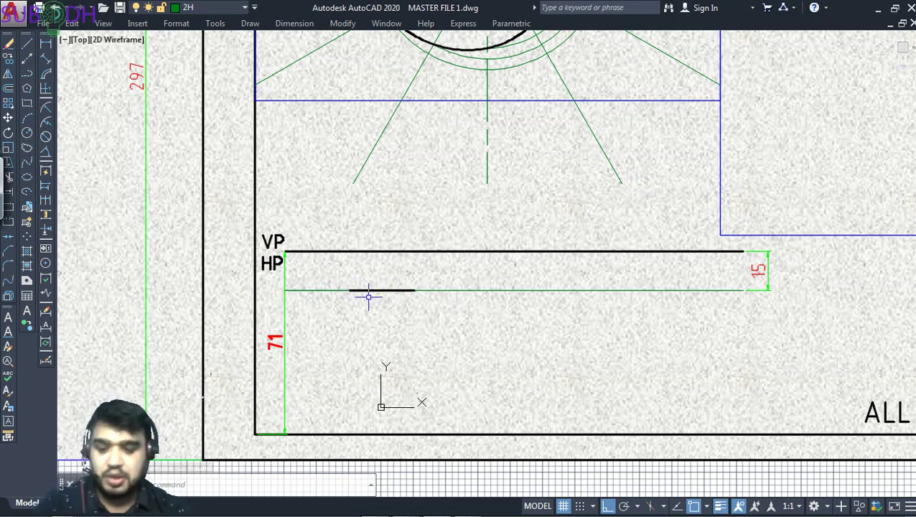
- Switch to the Windows Journal sketch, outline the hexagon's upper side BC and note 60° beside corner B
{"action": "key", "text": "alt+Tab"}
{"action": "key", "text": "alt+Tab"}
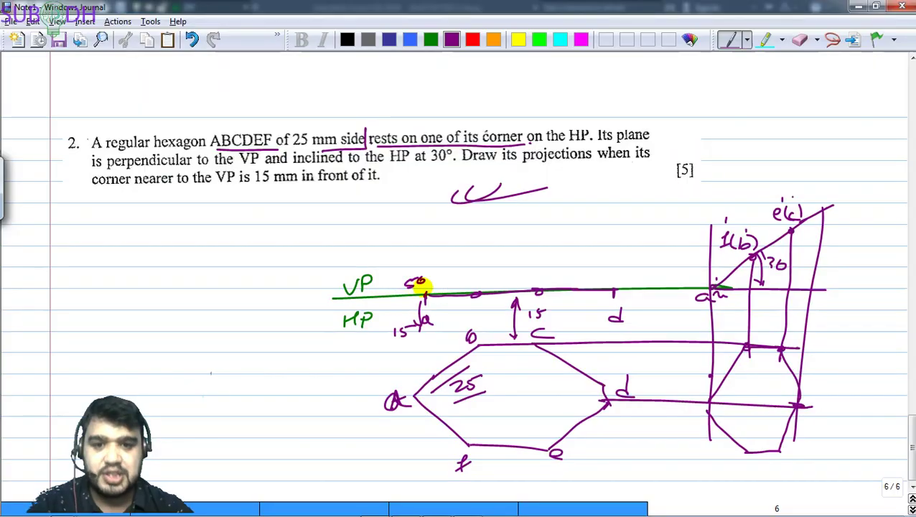
{"action": "mouse_move", "coordinate": [528, 339]}
{"action": "left_mouse_down"}
{"action": "mouse_move", "coordinate": [543, 338]}
{"action": "mouse_move", "coordinate": [491, 354]}
{"action": "mouse_move", "coordinate": [475, 345]}
{"action": "left_mouse_up"}
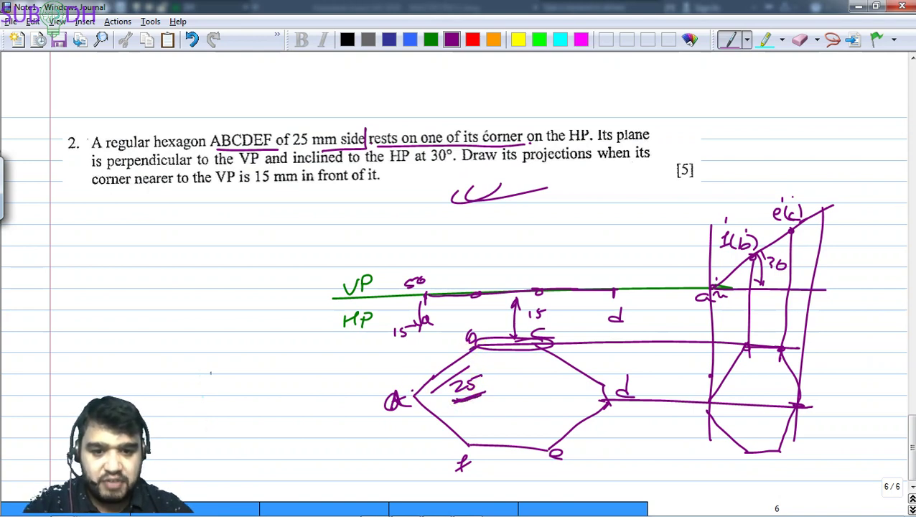
{"action": "mouse_move", "coordinate": [454, 374]}
{"action": "left_mouse_down"}
{"action": "mouse_move", "coordinate": [467, 350]}
{"action": "mouse_move", "coordinate": [443, 350]}
{"action": "left_mouse_up"}
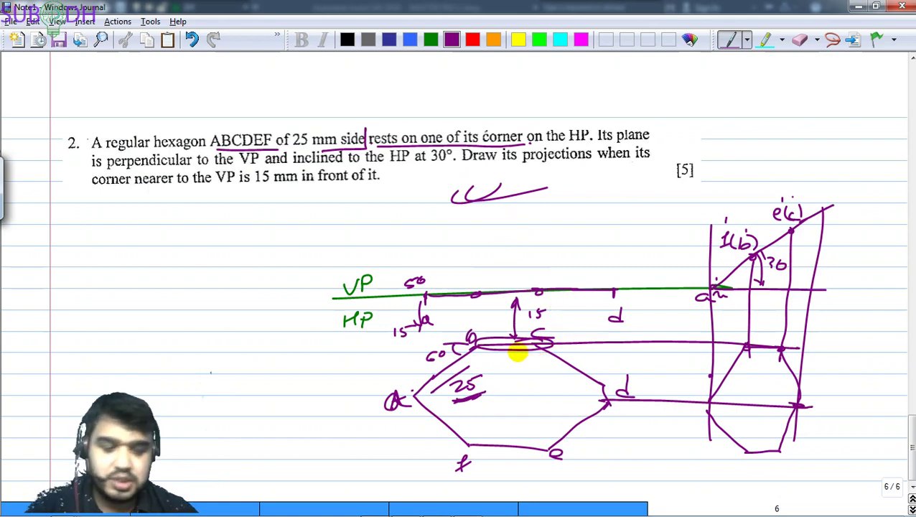
- Switch back to AutoCAD and add an angular dimension between the green line and the slanted line at the thick segment's right end
{"action": "key", "text": "alt+Tab"}
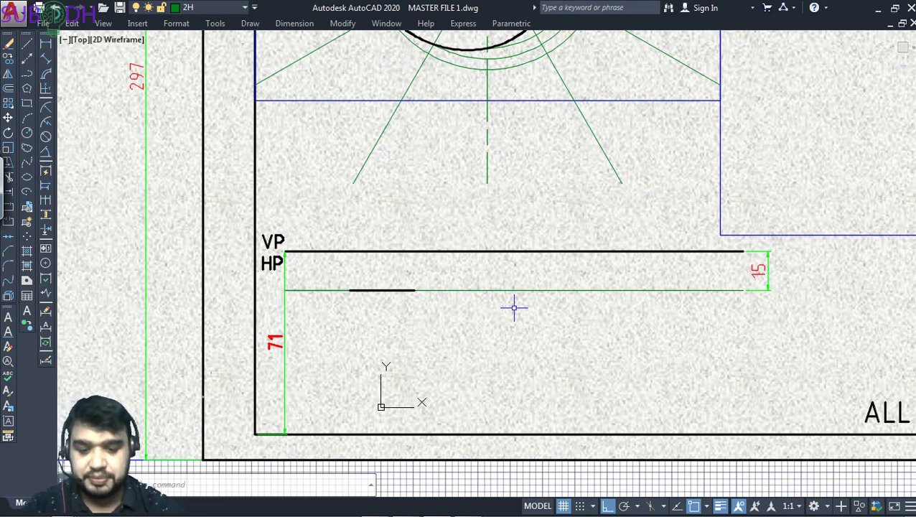
{"action": "key", "text": "ctrl+z"}
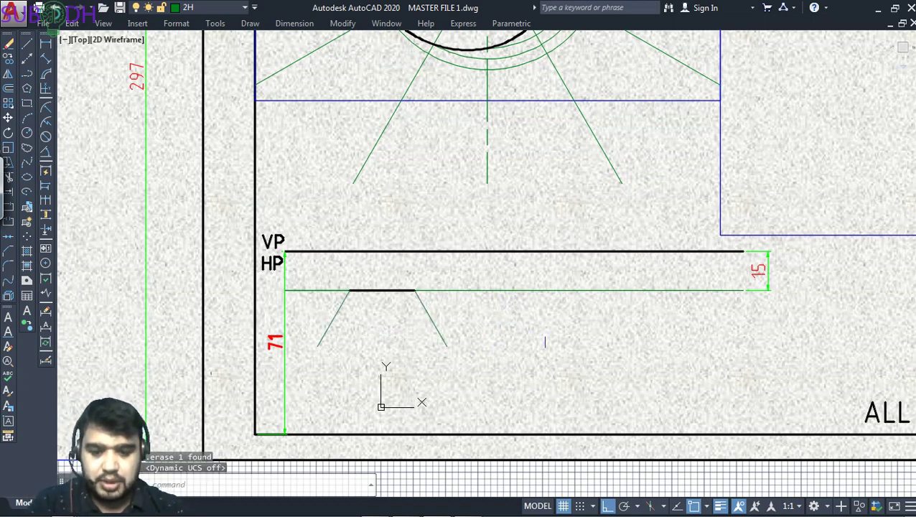
{"action": "left_click", "coordinate": [294, 23]}
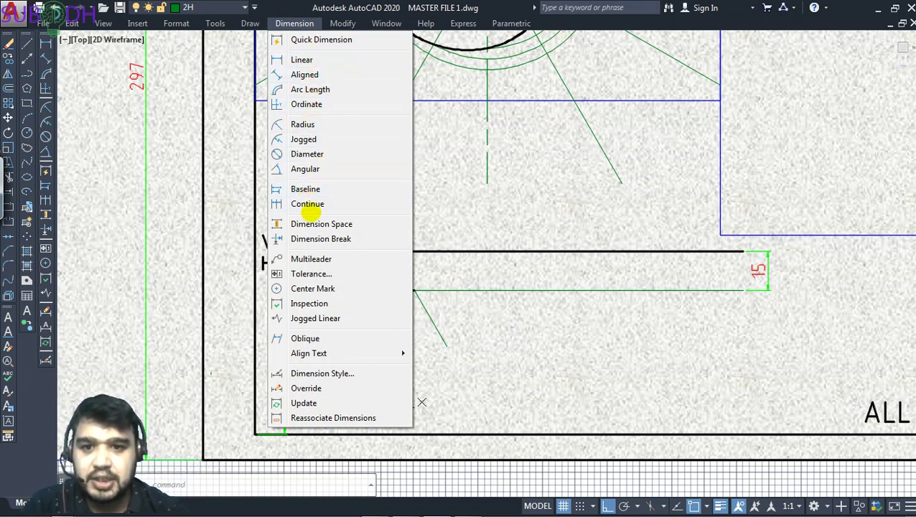
{"action": "left_click", "coordinate": [306, 169]}
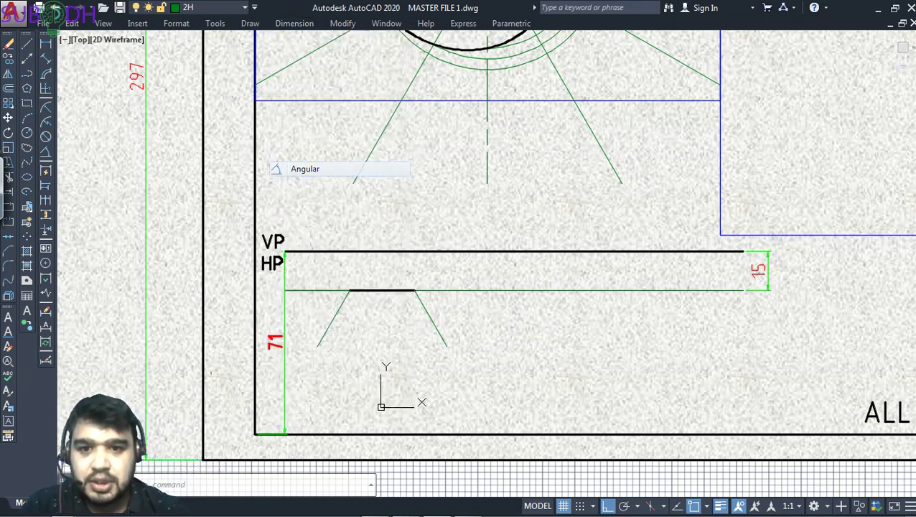
{"action": "left_click", "coordinate": [426, 310]}
{"action": "left_click", "coordinate": [460, 290]}
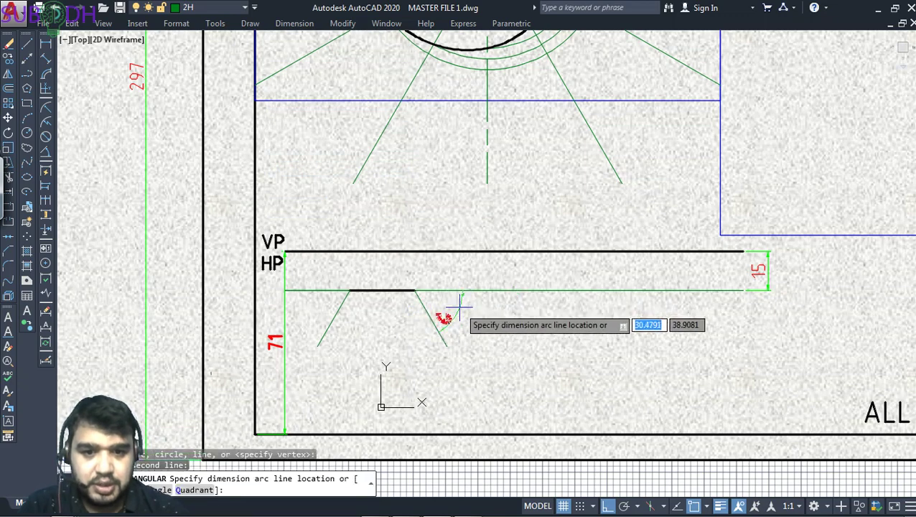
{"action": "left_click", "coordinate": [462, 310]}
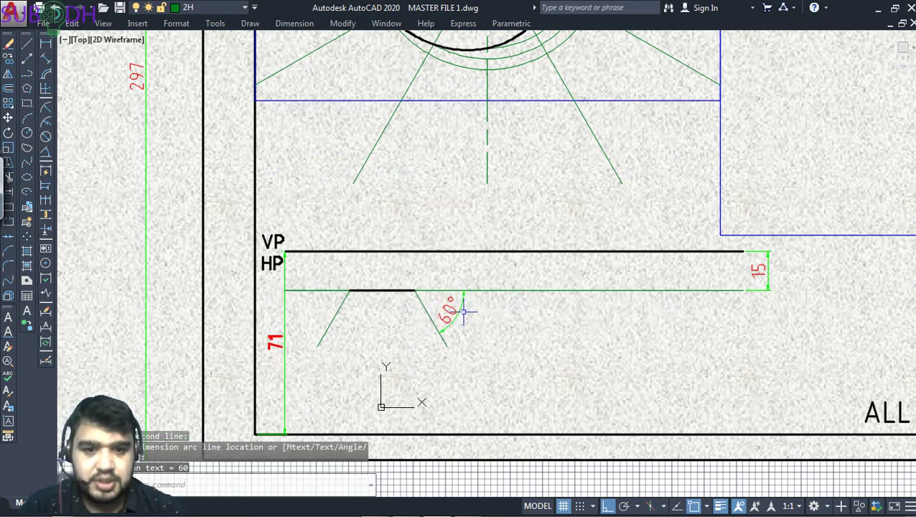
{"action": "left_click", "coordinate": [343, 302]}
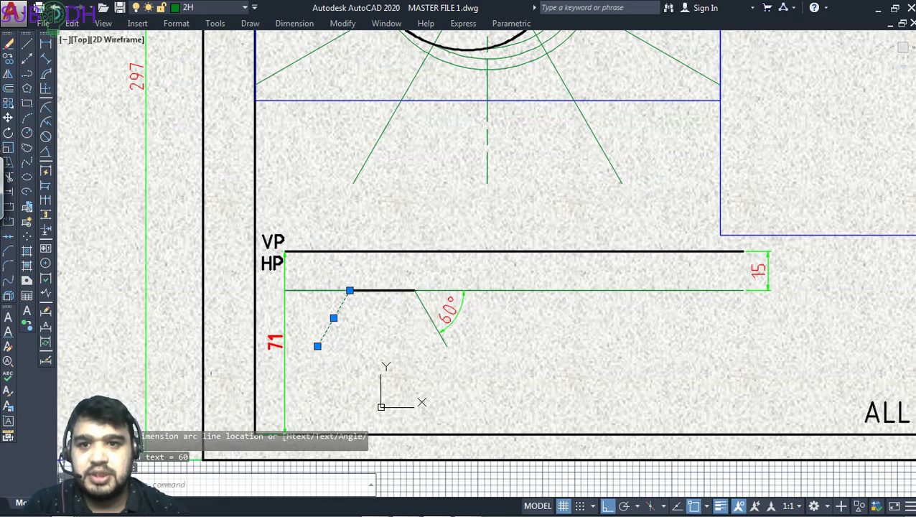
{"action": "left_click", "coordinate": [294, 23]}
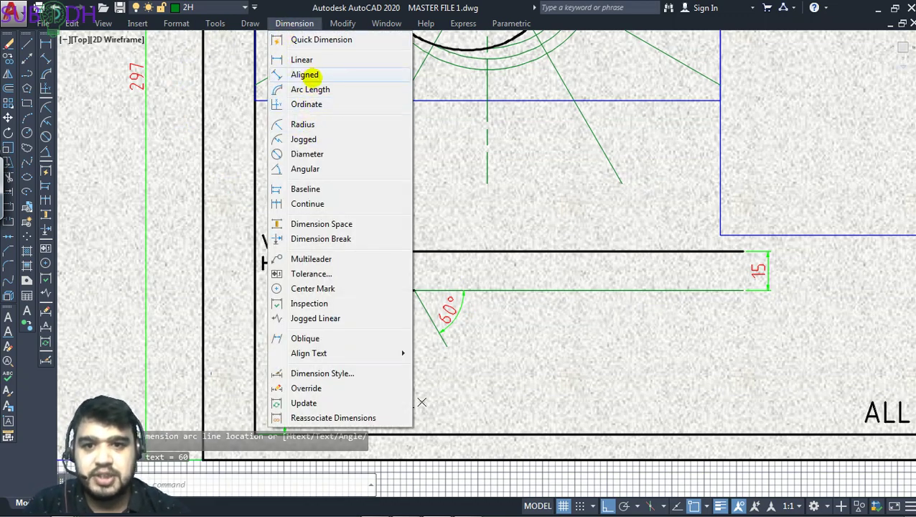
{"action": "left_click", "coordinate": [305, 168]}
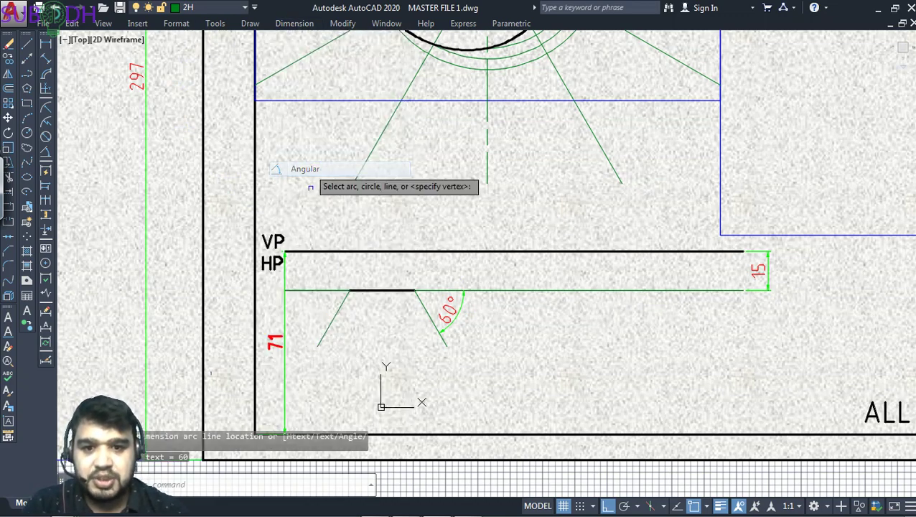
{"action": "left_click", "coordinate": [331, 323]}
{"action": "left_click", "coordinate": [319, 290]}
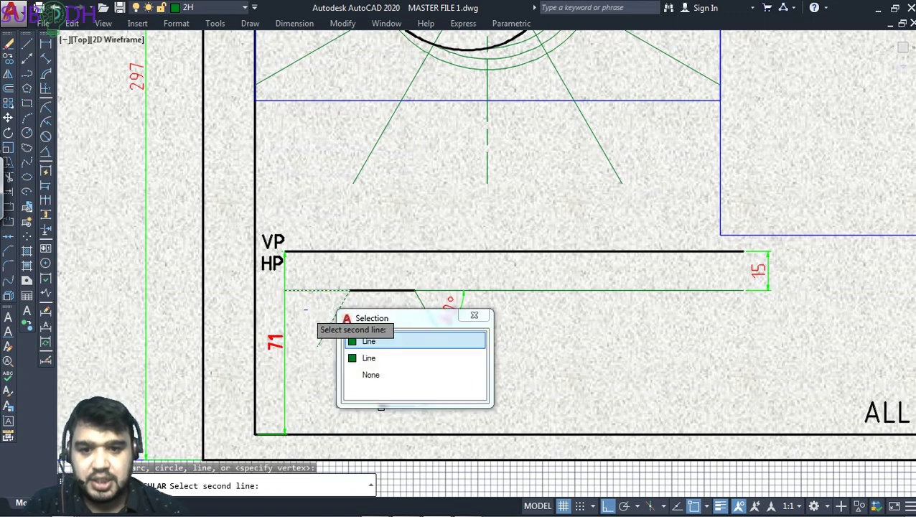
{"action": "key", "text": "Escape"}
- Add an angular dimension between the green line and the slanted line at the thick segment's left end
{"action": "left_click", "coordinate": [295, 23]}
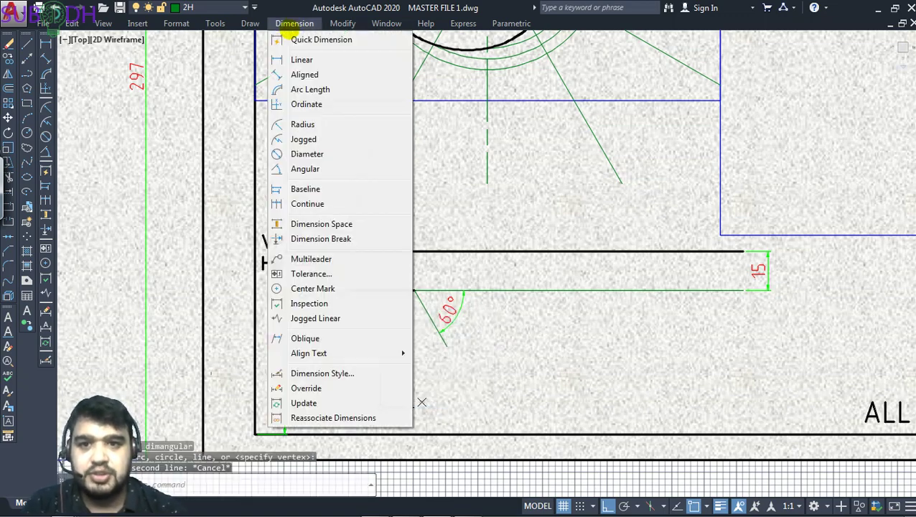
{"action": "left_click", "coordinate": [304, 168]}
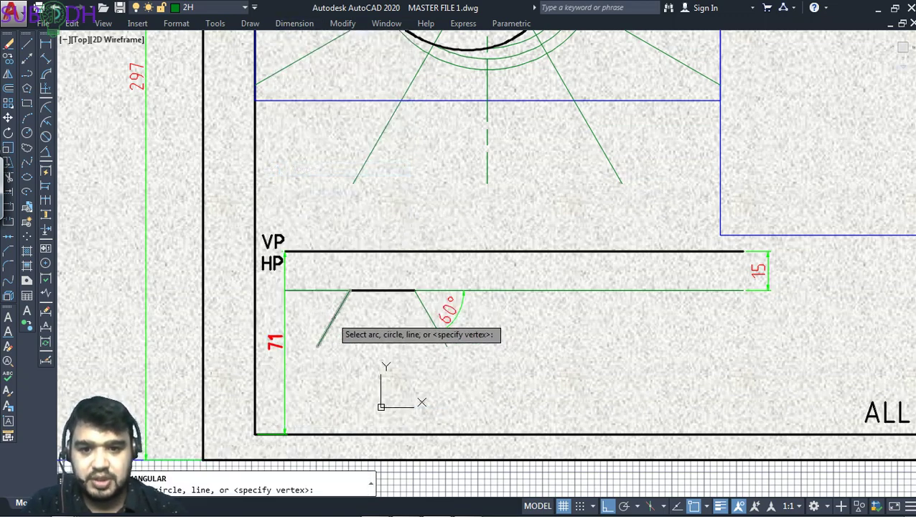
{"action": "left_click", "coordinate": [331, 321]}
{"action": "left_click", "coordinate": [316, 290]}
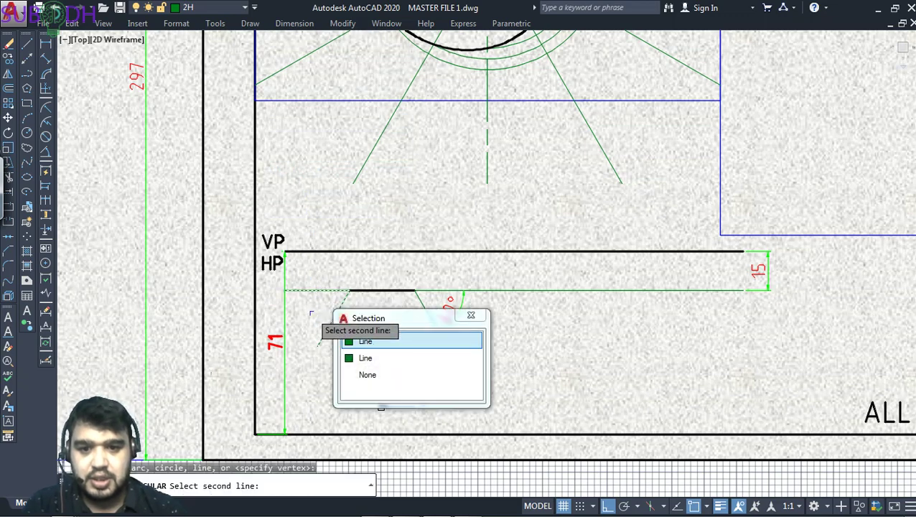
{"action": "left_click", "coordinate": [364, 338]}
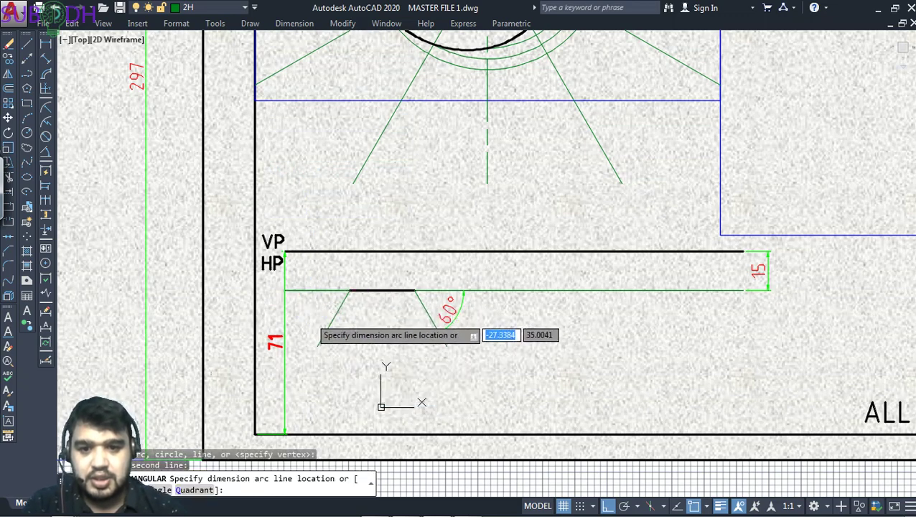
{"action": "left_click", "coordinate": [311, 315]}
- Move both slanted sides of the hexagon to layer 2B
{"action": "left_click", "coordinate": [429, 312]}
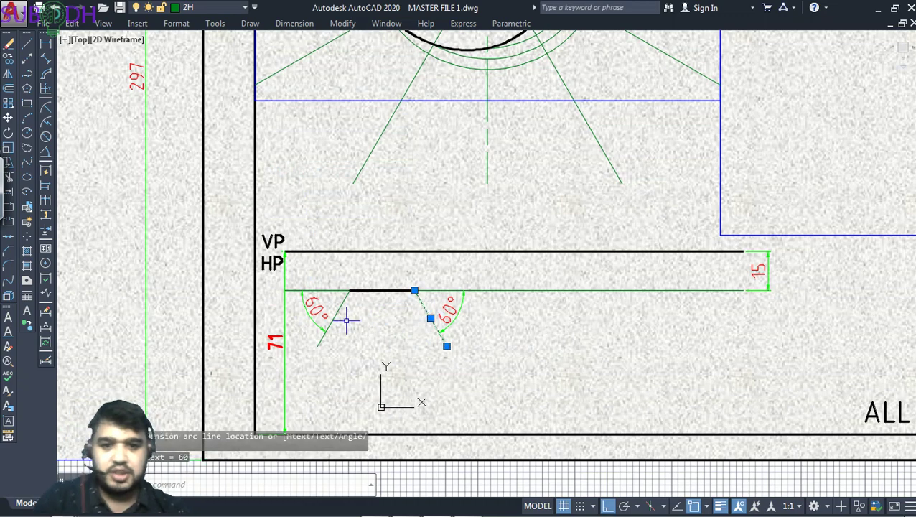
{"action": "left_click", "coordinate": [344, 301]}
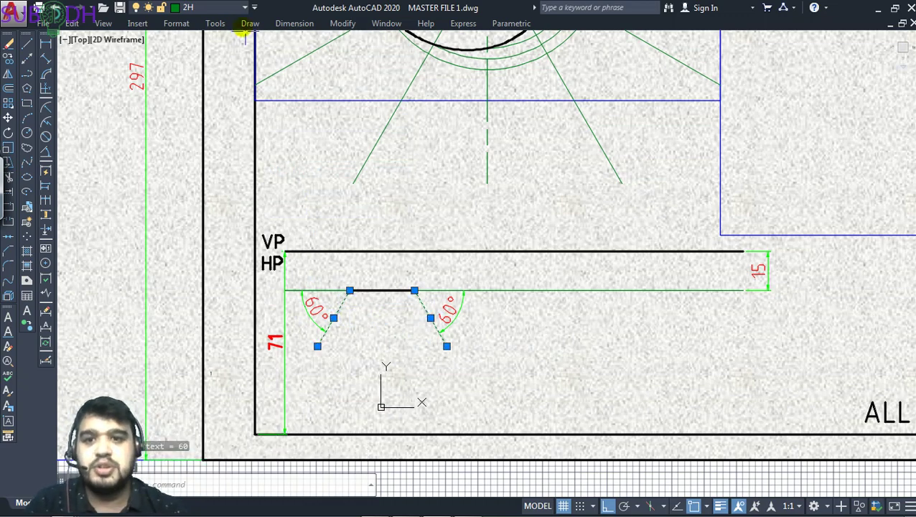
{"action": "left_click", "coordinate": [212, 7]}
{"action": "left_click", "coordinate": [183, 39]}
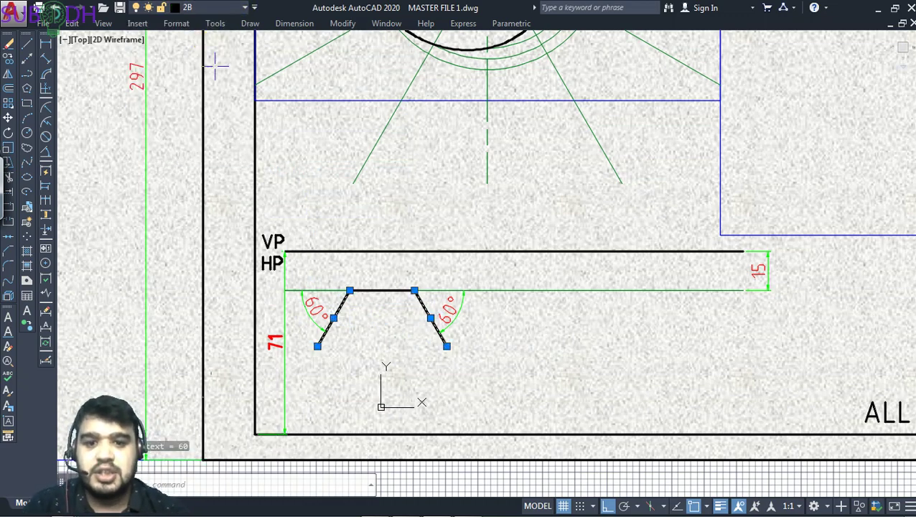
{"action": "key", "text": "Escape"}
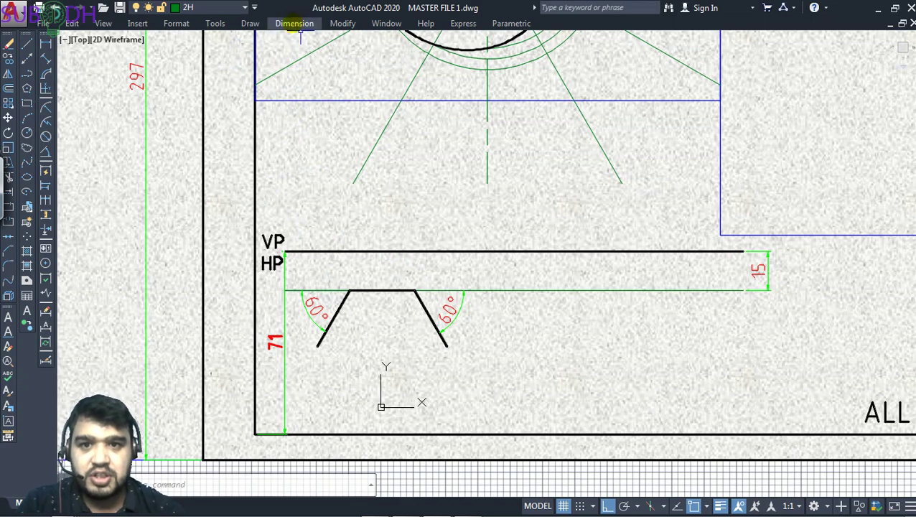
- Check the span between the lower ends of the two slanted sides with a temporary linear dimension and delete it
{"action": "left_click", "coordinate": [294, 23]}
{"action": "left_click", "coordinate": [302, 60]}
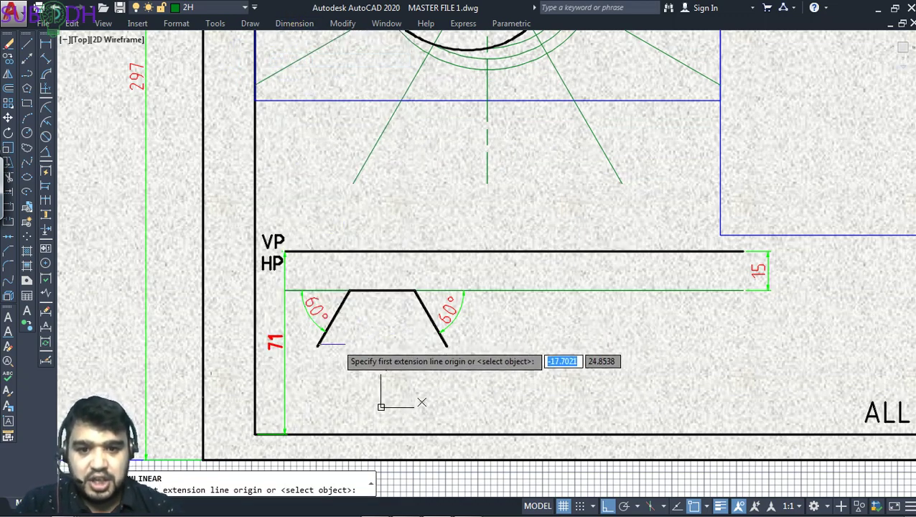
{"action": "left_click", "coordinate": [317, 346]}
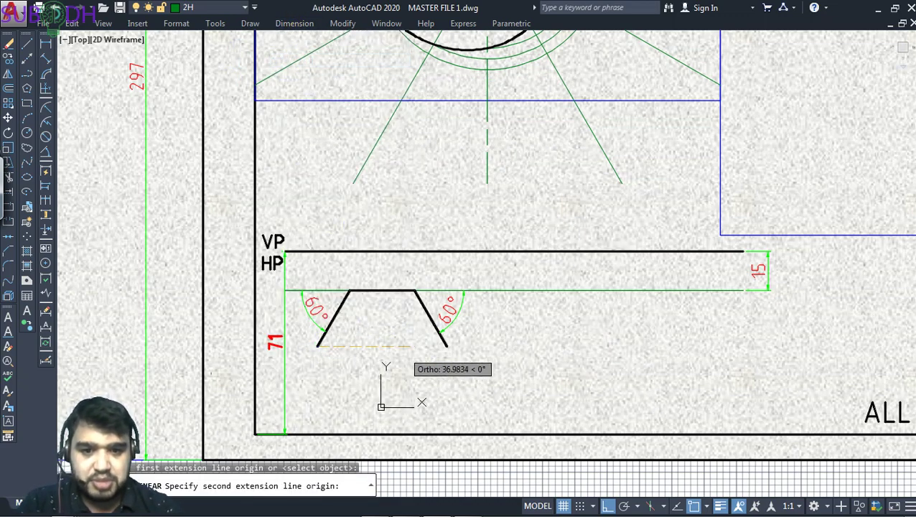
{"action": "left_click", "coordinate": [447, 346]}
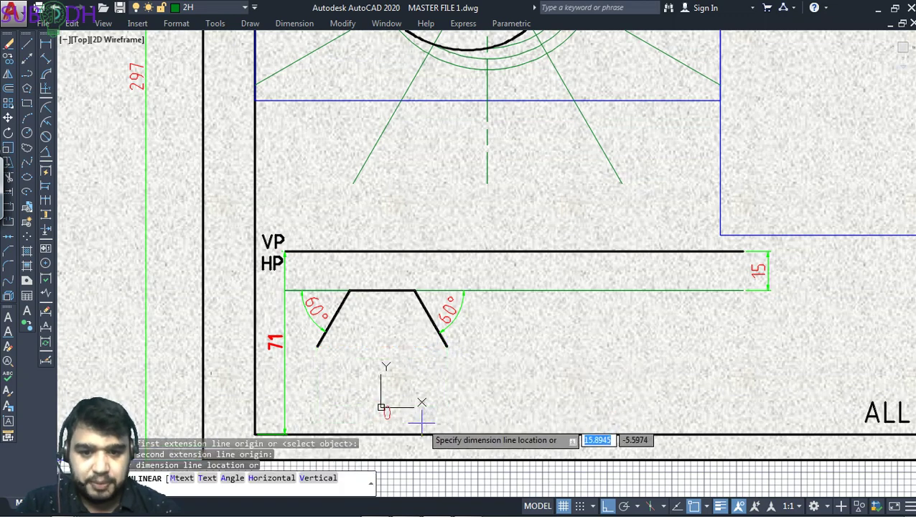
{"action": "left_click", "coordinate": [424, 429]}
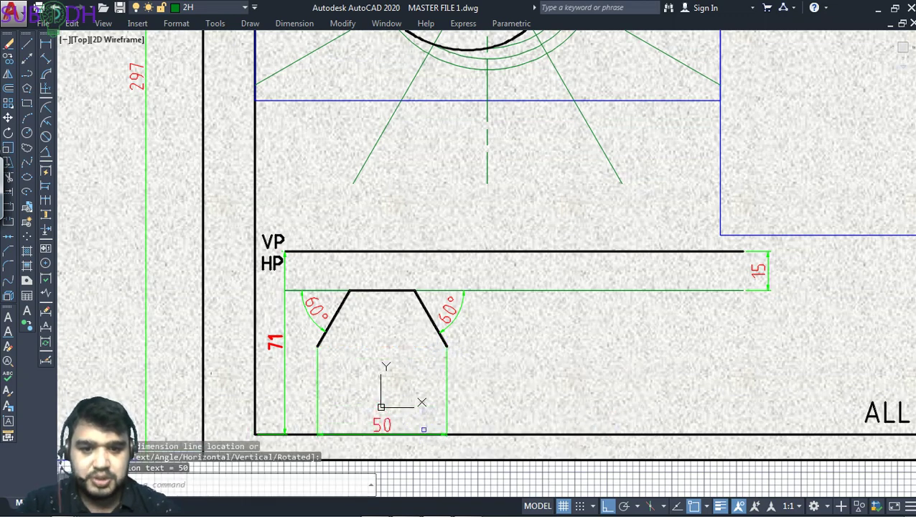
{"action": "left_click", "coordinate": [386, 425]}
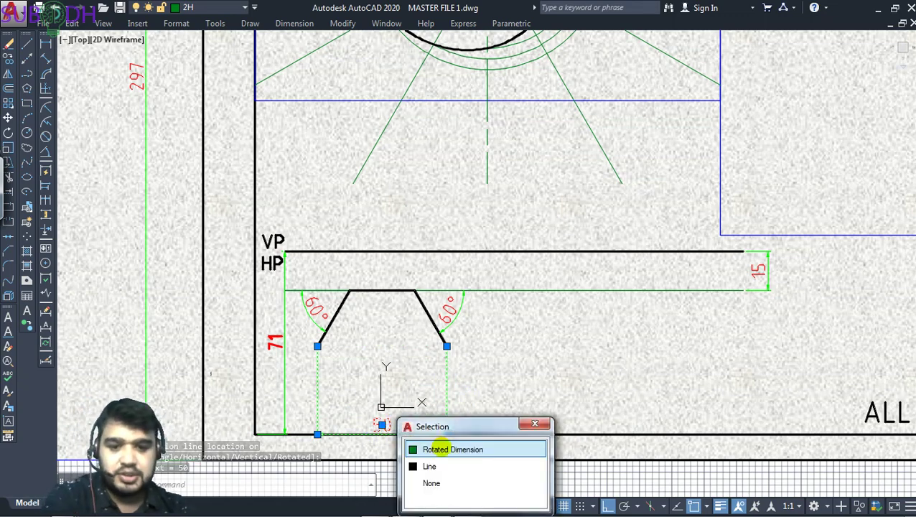
{"action": "left_click", "coordinate": [428, 450]}
{"action": "key", "text": "Delete"}
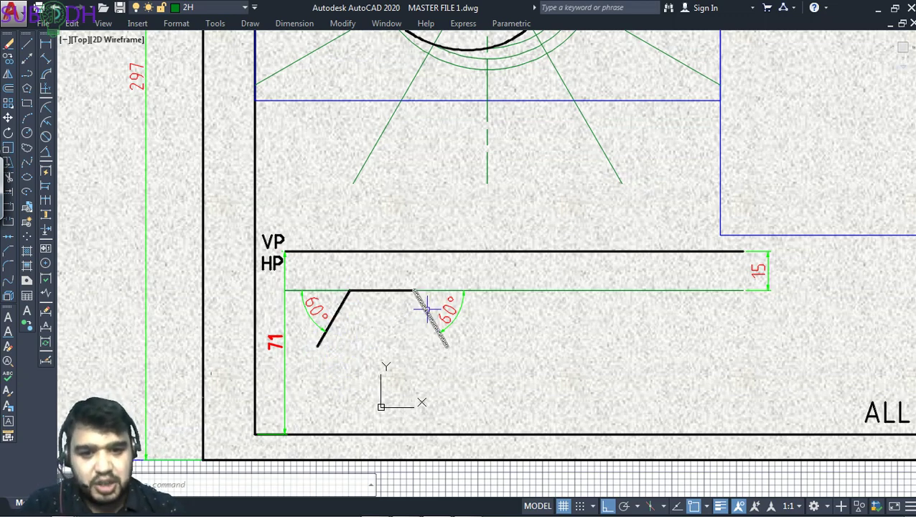
- Copy the hexagon's upper-right side from its upper end to the lower end of the upper-left side
{"action": "type", "text": "co"}
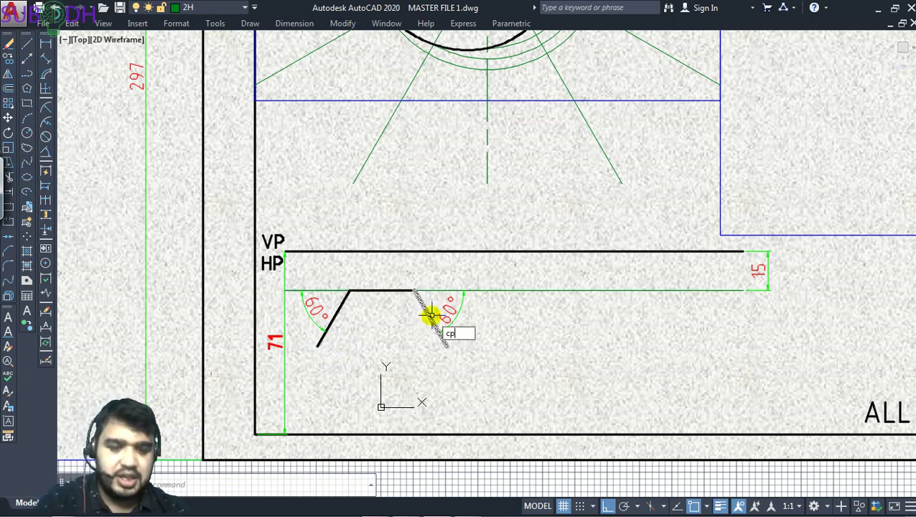
{"action": "key", "text": "Return"}
{"action": "left_click", "coordinate": [430, 314]}
{"action": "key", "text": "Return"}
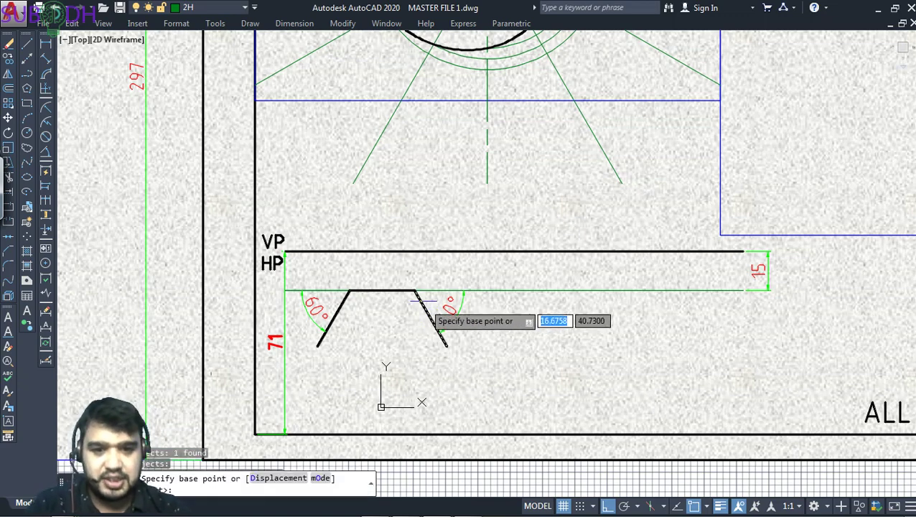
{"action": "left_click", "coordinate": [415, 291]}
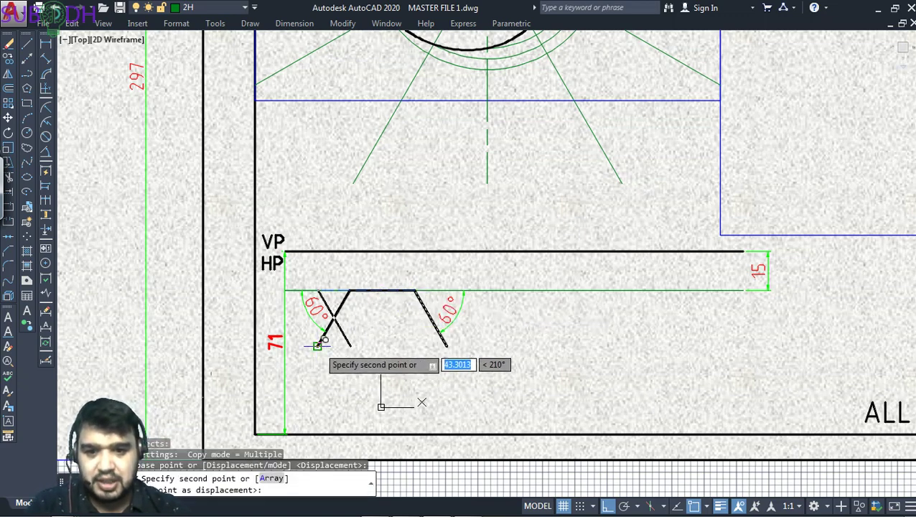
{"action": "left_click", "coordinate": [318, 347]}
{"action": "key", "text": "Escape"}
{"action": "key", "text": "Escape"}
{"action": "key", "text": "Escape"}
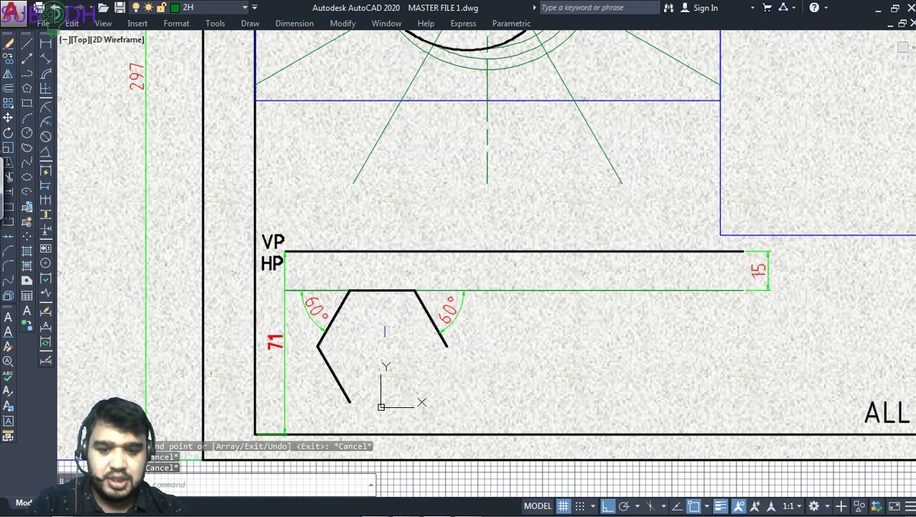
- Copy the hexagon's upper-left side from its upper end to the lower end of the upper-right side
{"action": "left_click", "coordinate": [340, 314]}
{"action": "type", "text": "co"}
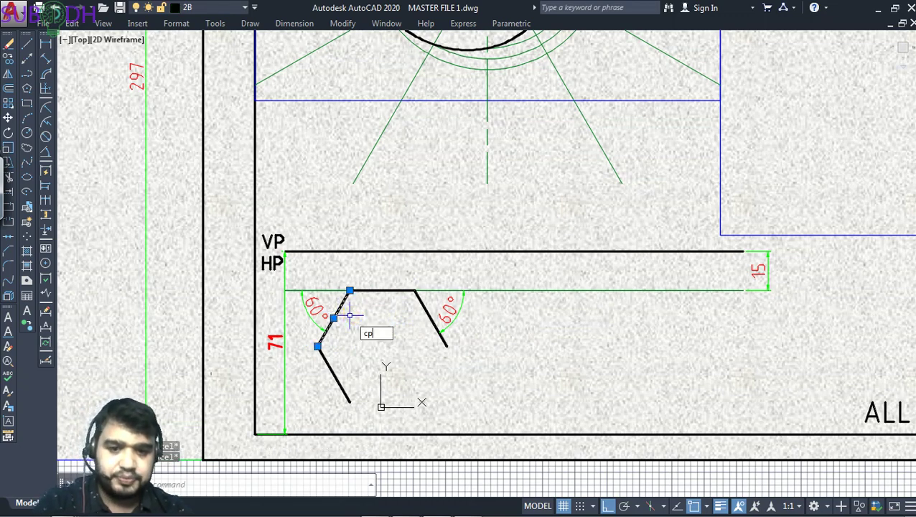
{"action": "key", "text": "Return"}
{"action": "left_click", "coordinate": [349, 291]}
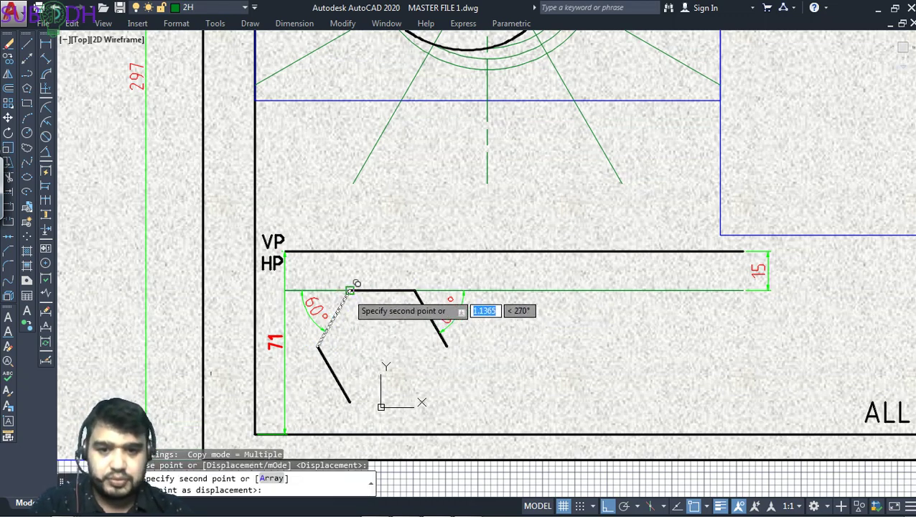
{"action": "left_click", "coordinate": [446, 346]}
{"action": "key", "text": "Escape"}
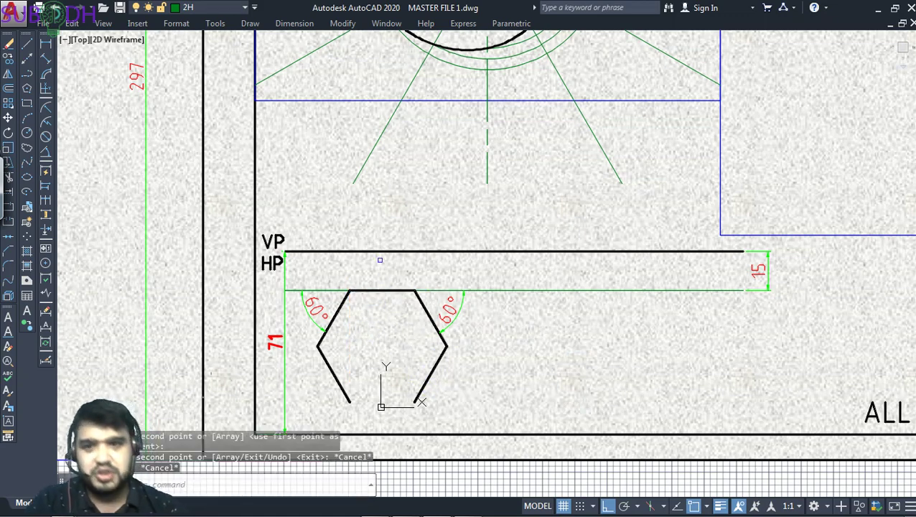
- Close the hexagon on layer 2B with a horizontal line joining the lower ends of the two lower slanted sides
{"action": "left_click", "coordinate": [216, 7]}
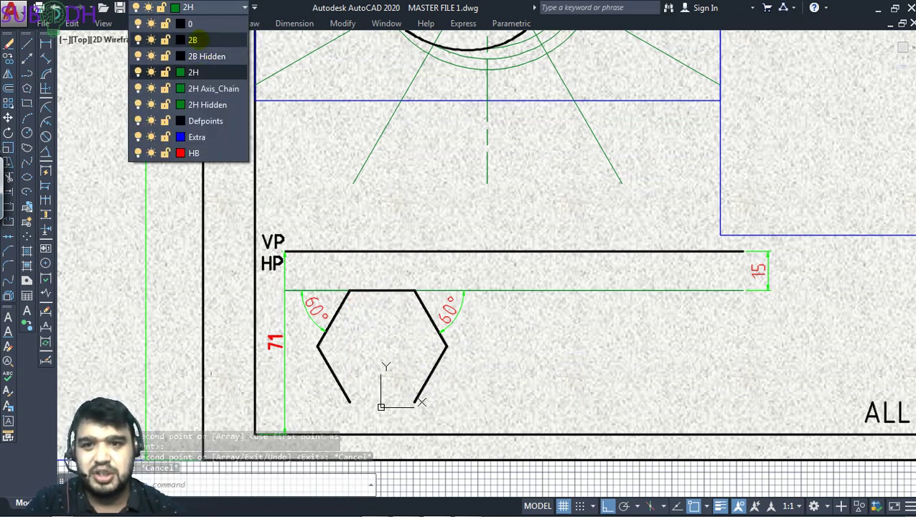
{"action": "left_click", "coordinate": [187, 32]}
{"action": "type", "text": "l"}
{"action": "key", "text": "space"}
{"action": "left_click", "coordinate": [349, 402]}
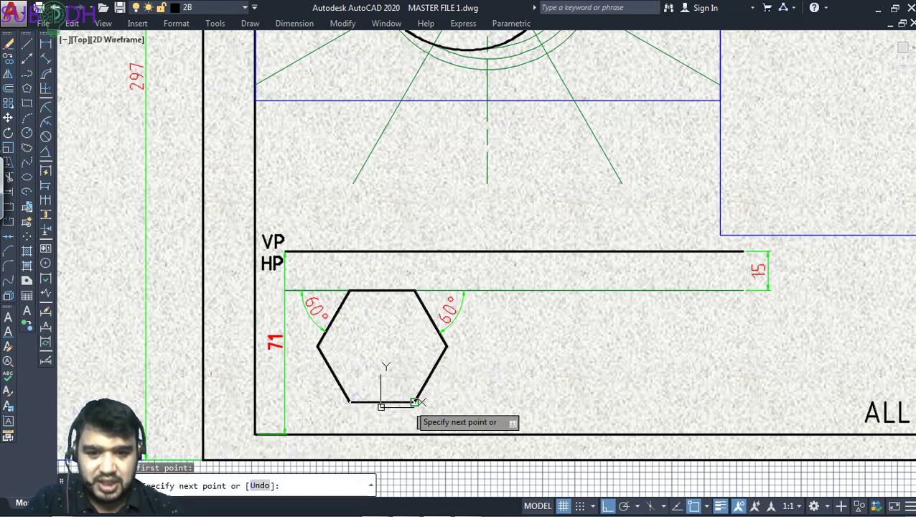
{"action": "left_click", "coordinate": [415, 402]}
{"action": "key", "text": "Escape"}
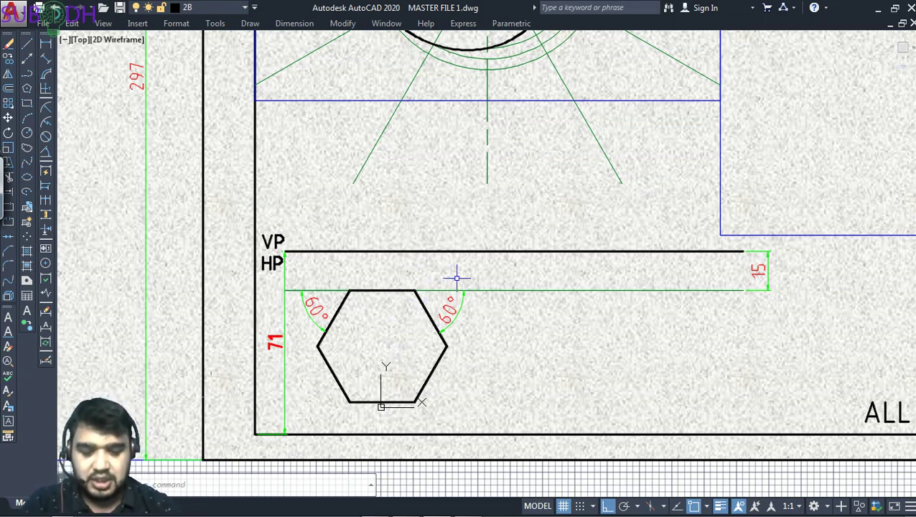
{"action": "type", "text": "xl"}
{"action": "key", "text": "Return"}
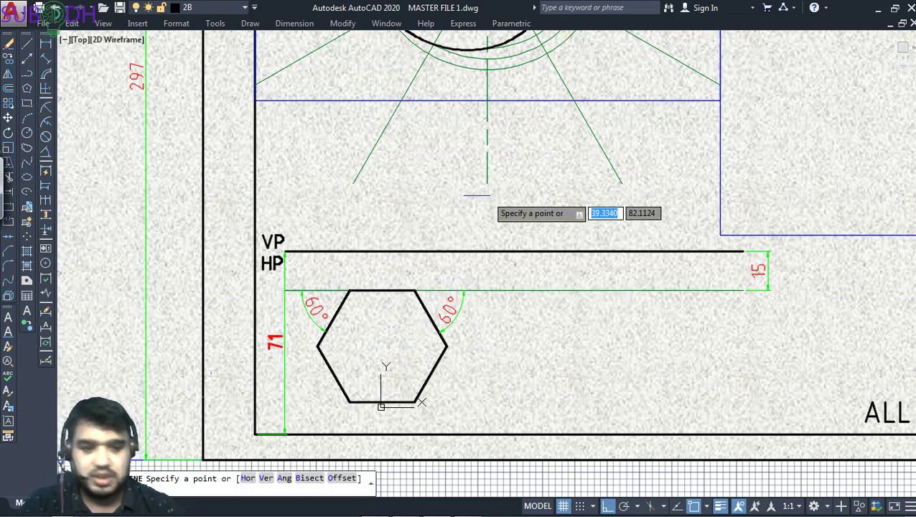
{"action": "type", "text": "h"}
{"action": "key", "text": "Return"}
{"action": "key", "text": "Escape"}
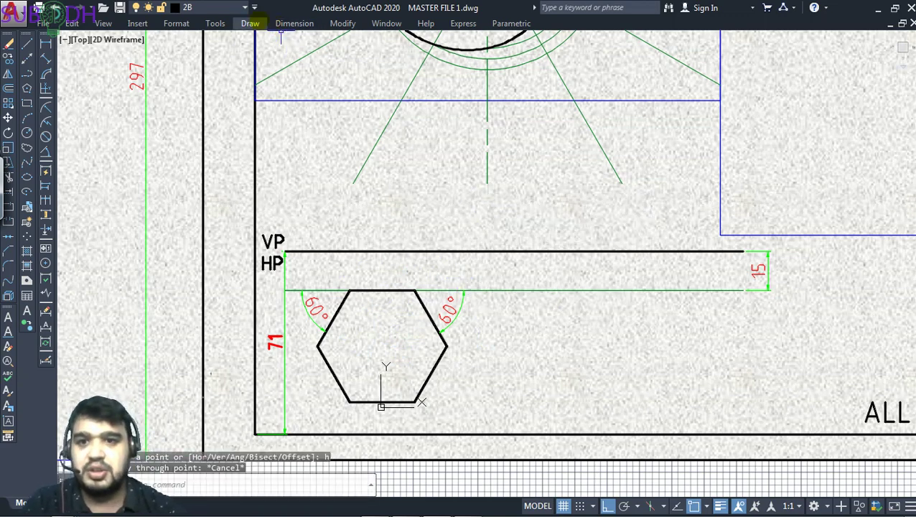
- On layer 2H, draw vertical construction lines through the hexagon's right and left vertices and both ends of its upper side
{"action": "left_click", "coordinate": [242, 7]}
{"action": "left_click", "coordinate": [214, 70]}
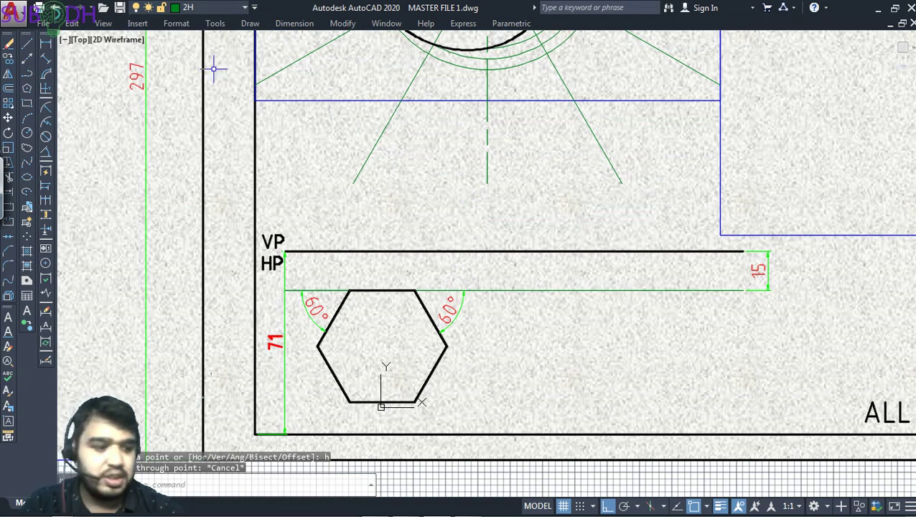
{"action": "key", "text": "Return"}
{"action": "type", "text": "v"}
{"action": "key", "text": "Return"}
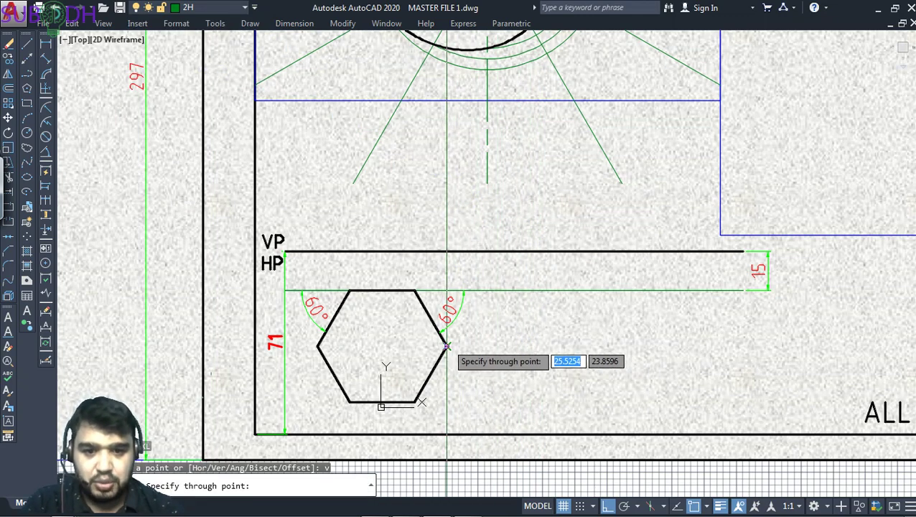
{"action": "left_click", "coordinate": [446, 347]}
{"action": "left_click", "coordinate": [318, 347]}
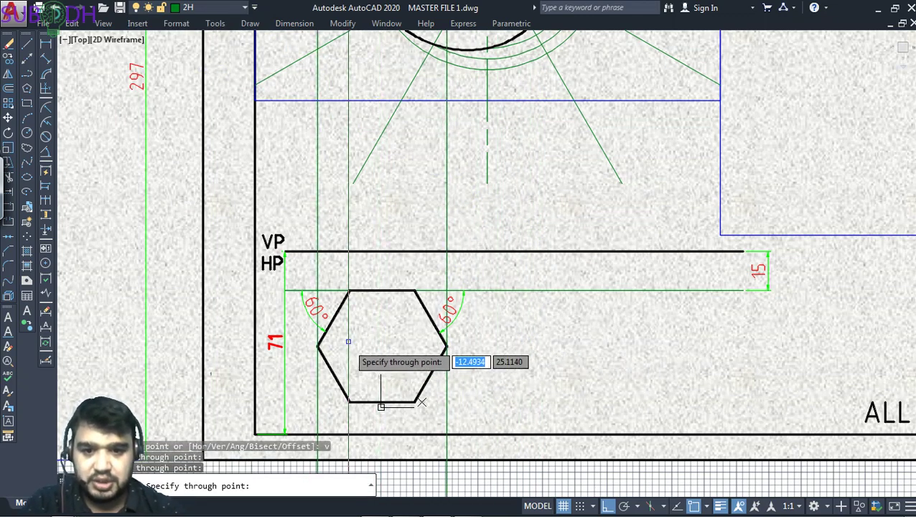
{"action": "left_click", "coordinate": [350, 290]}
{"action": "left_click", "coordinate": [414, 291]}
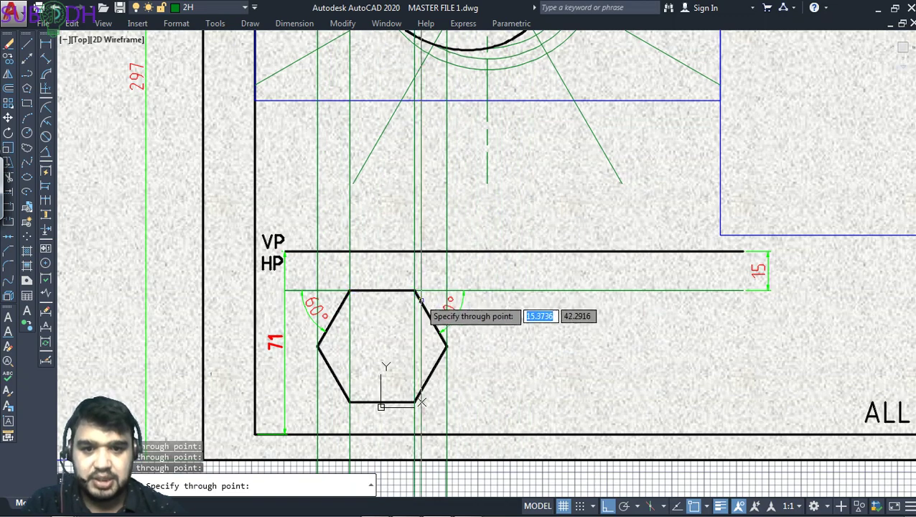
{"action": "key", "text": "Escape"}
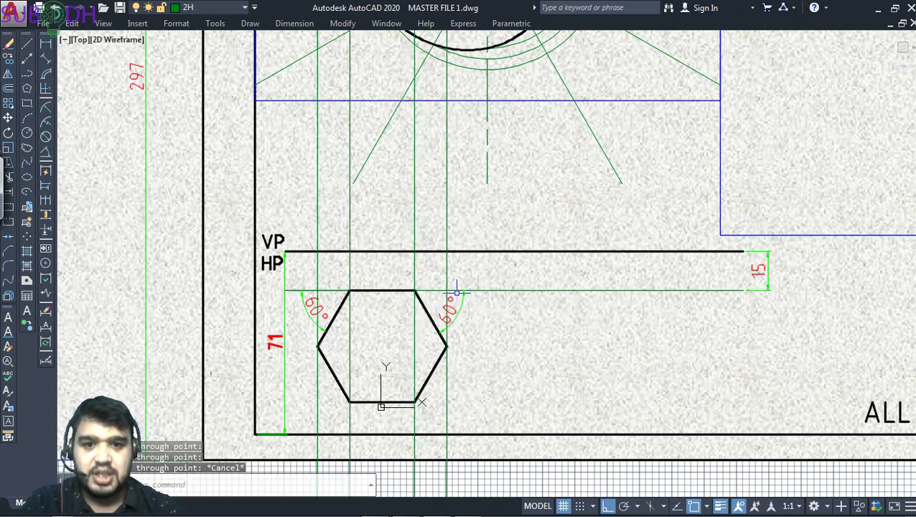
- Trim the four vertical construction lines below the sheet's lower border line and above the VP/HP line
{"action": "left_click", "coordinate": [492, 243]}
{"action": "key", "text": "Escape"}
{"action": "left_click", "coordinate": [490, 252]}
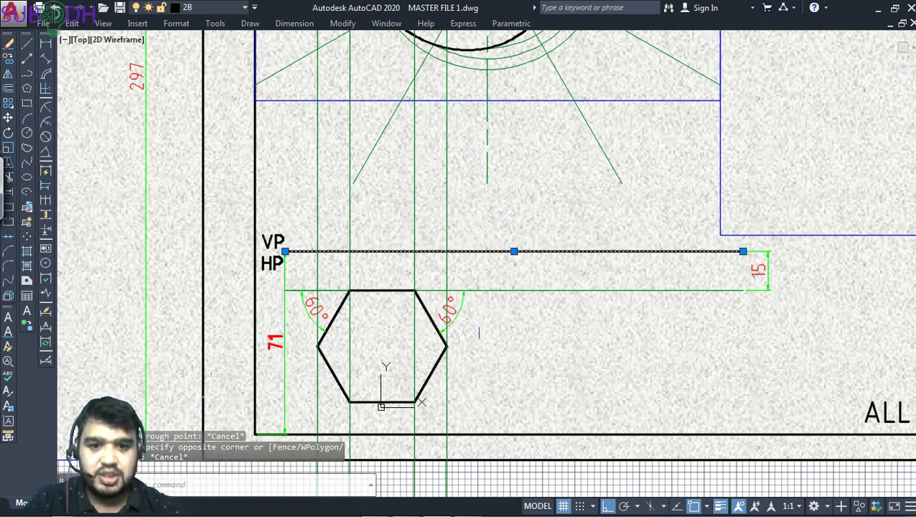
{"action": "left_click", "coordinate": [487, 434]}
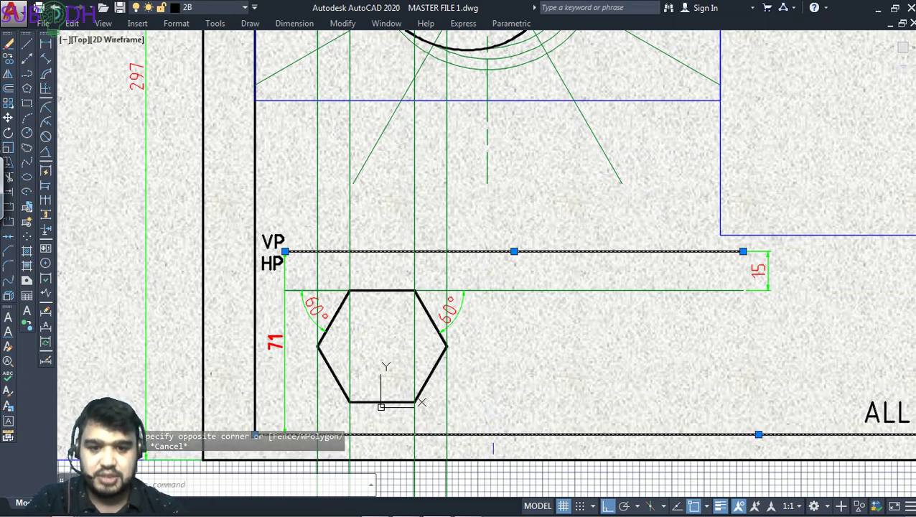
{"action": "type", "text": "tr"}
{"action": "key", "text": "Return"}
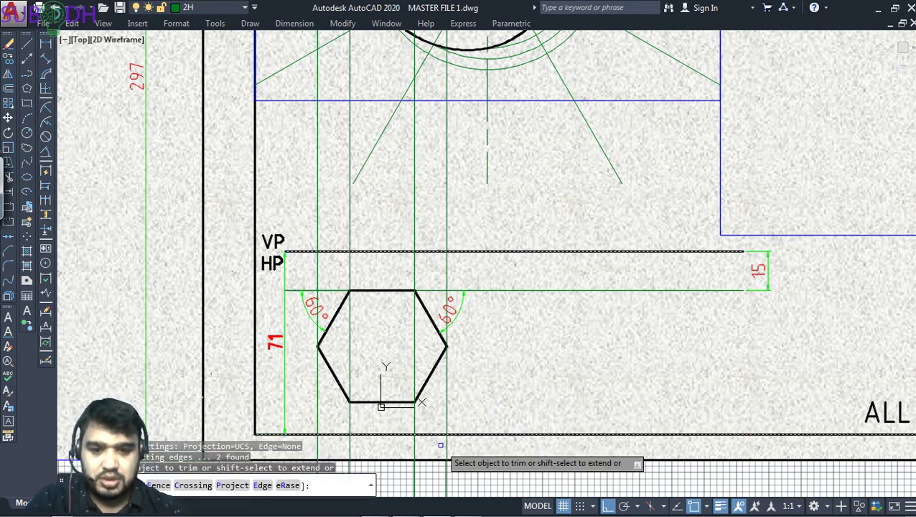
{"action": "left_click", "coordinate": [445, 443]}
{"action": "left_click", "coordinate": [451, 441]}
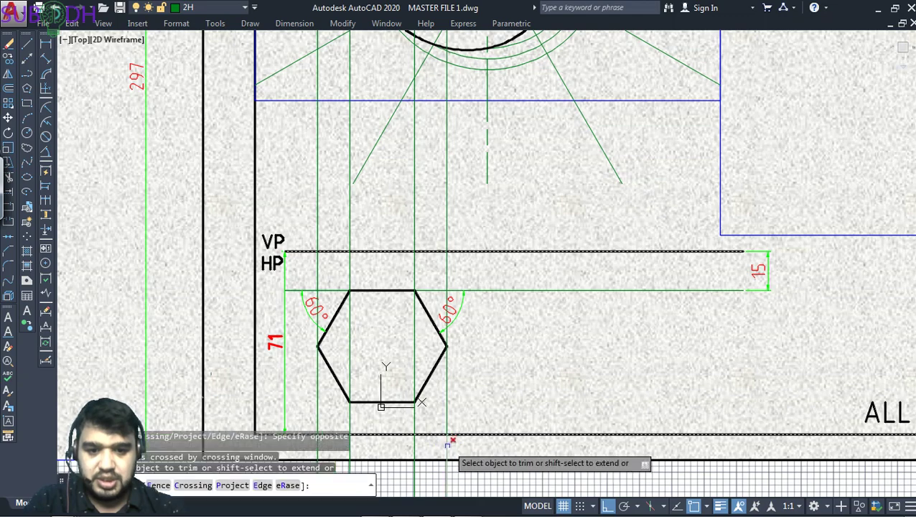
{"action": "mouse_move", "coordinate": [457, 445]}
{"action": "left_mouse_down"}
{"action": "mouse_move", "coordinate": [285, 453]}
{"action": "mouse_move", "coordinate": [298, 449]}
{"action": "left_mouse_up"}
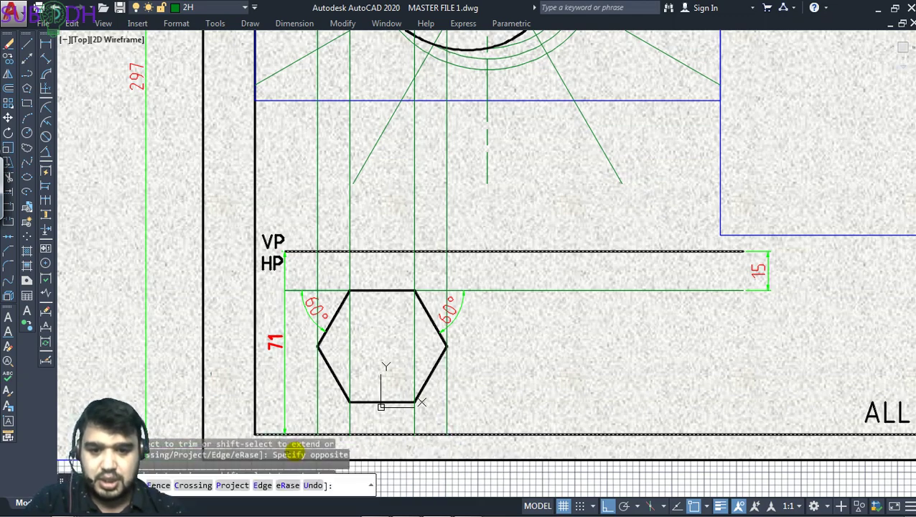
{"action": "left_click", "coordinate": [480, 206]}
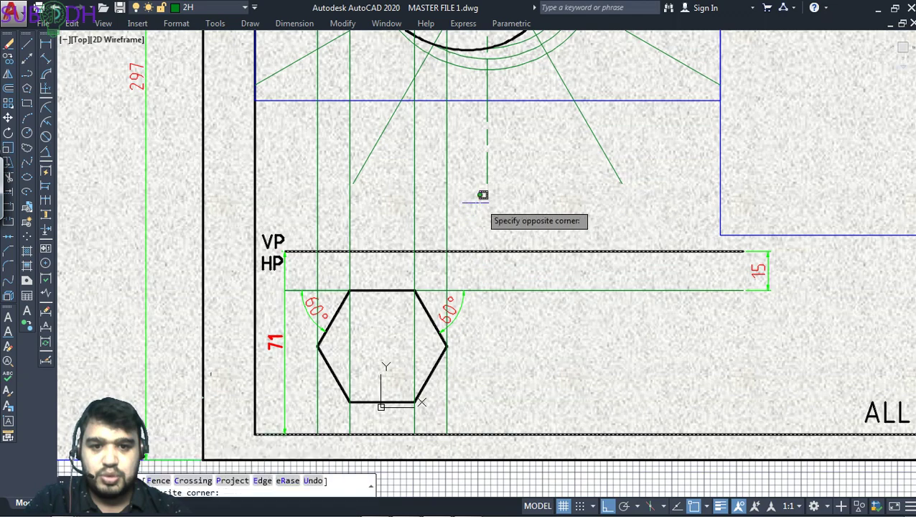
{"action": "left_click", "coordinate": [307, 224]}
{"action": "key", "text": "Escape"}
{"action": "key", "text": "Escape"}
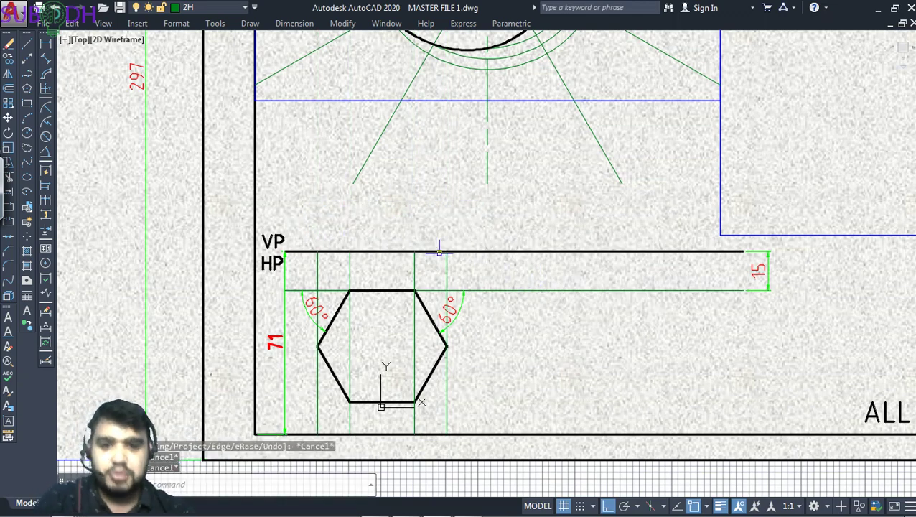
- Draw a line on layer HB along the VP/HP line between the projectors from the hexagon's left and right vertices
{"action": "left_click", "coordinate": [240, 7]}
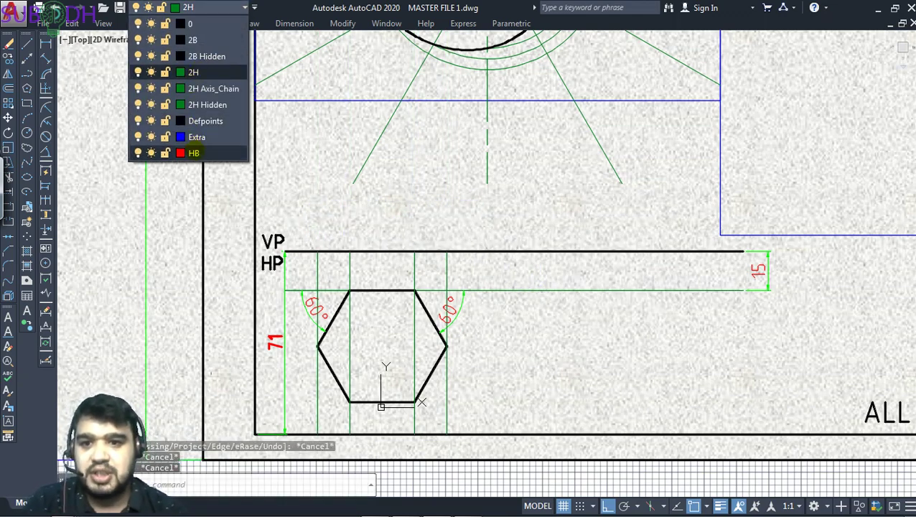
{"action": "left_click", "coordinate": [194, 152]}
{"action": "type", "text": "l"}
{"action": "key", "text": "Return"}
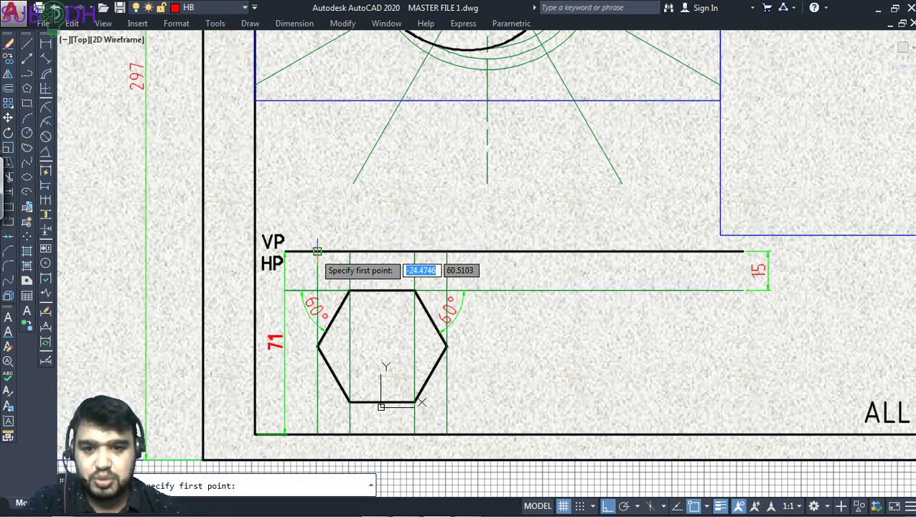
{"action": "left_click", "coordinate": [317, 251]}
{"action": "left_click", "coordinate": [446, 251]}
{"action": "key", "text": "Escape"}
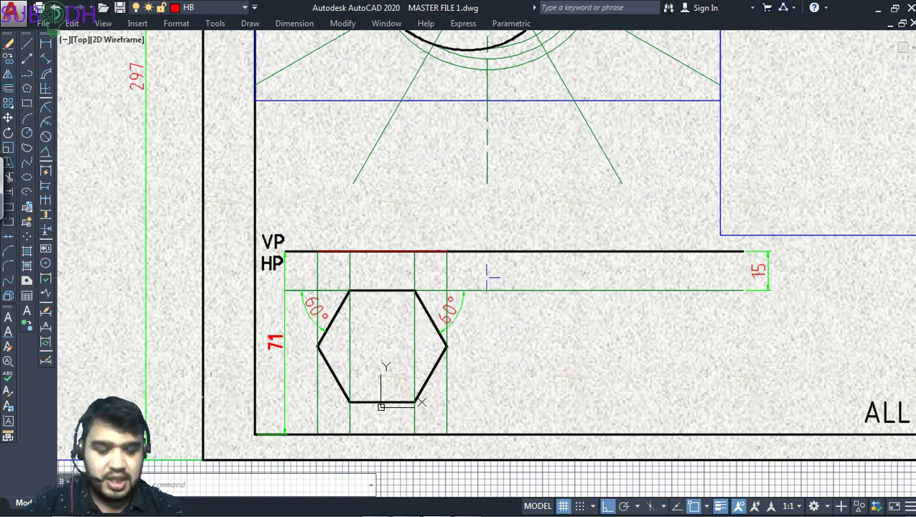
{"action": "key", "text": "Return"}
{"action": "left_click", "coordinate": [589, 216]}
{"action": "left_click", "coordinate": [625, 213]}
{"action": "key", "text": "Escape"}
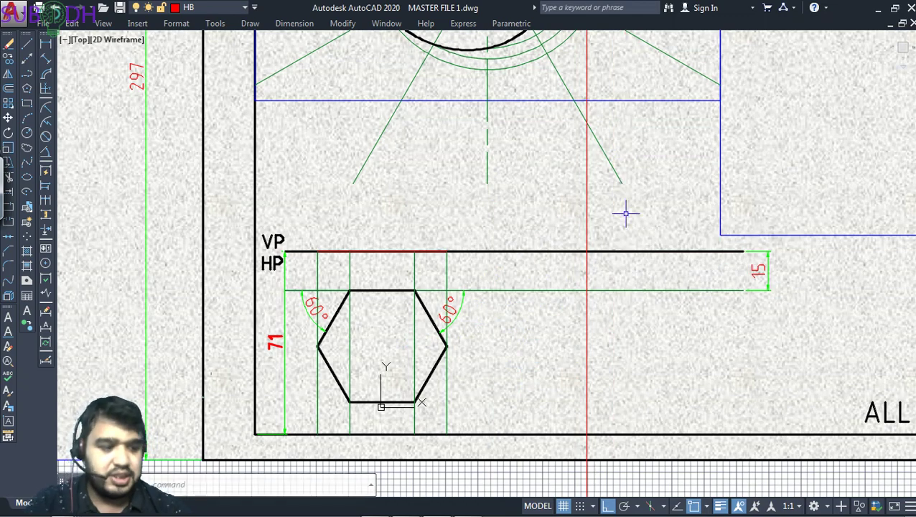
{"action": "left_click", "coordinate": [587, 368]}
{"action": "key", "text": "Delete"}
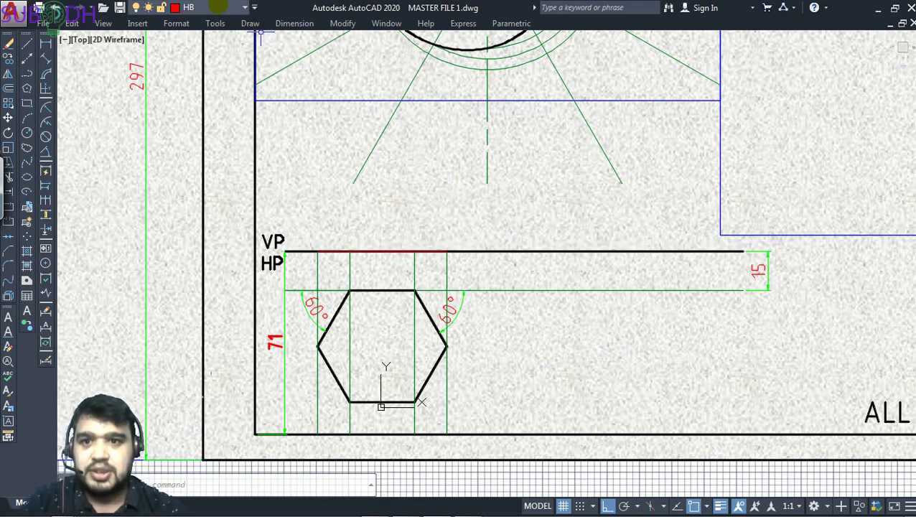
- On layer 2H, draw horizontal construction lines through the hexagon's middle vertices and along its lower side
{"action": "left_click", "coordinate": [215, 7]}
{"action": "left_click", "coordinate": [179, 71]}
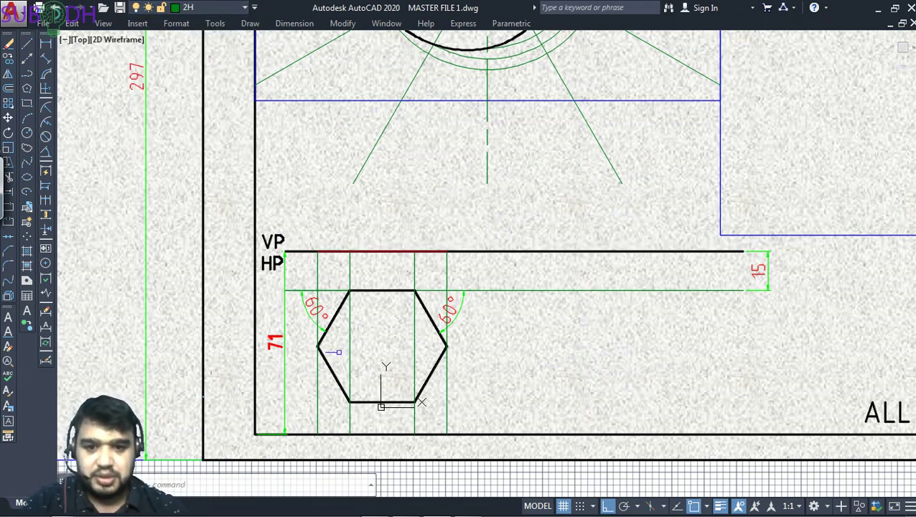
{"action": "type", "text": "xl"}
{"action": "key", "text": "Return"}
{"action": "type", "text": "h"}
{"action": "key", "text": "Return"}
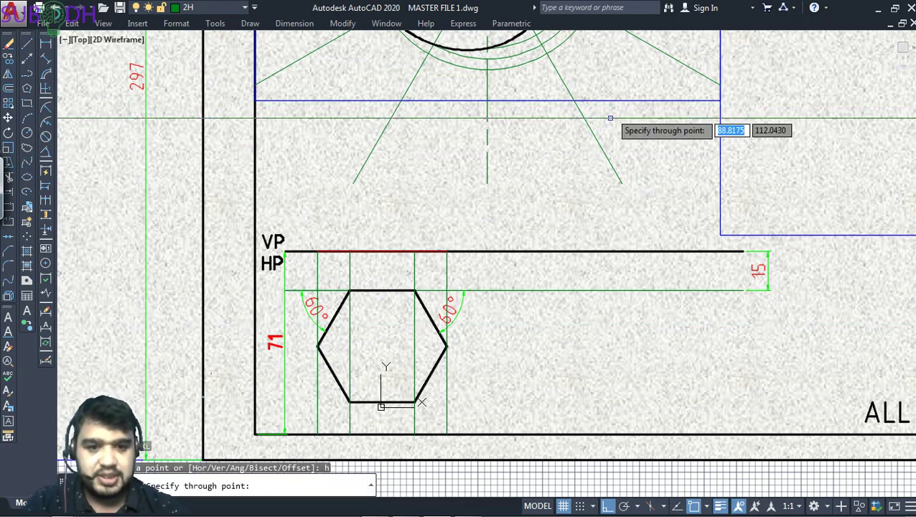
{"action": "left_click", "coordinate": [381, 348]}
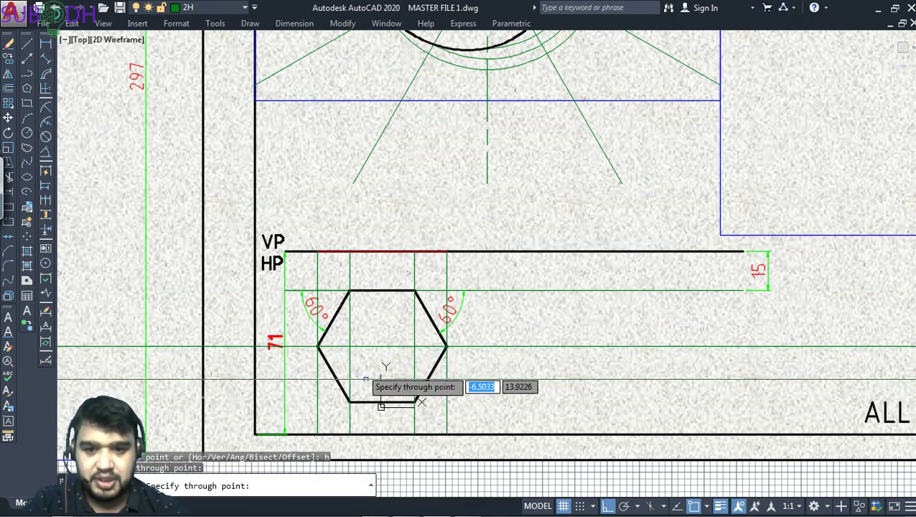
{"action": "left_click", "coordinate": [350, 402]}
{"action": "key", "text": "Escape"}
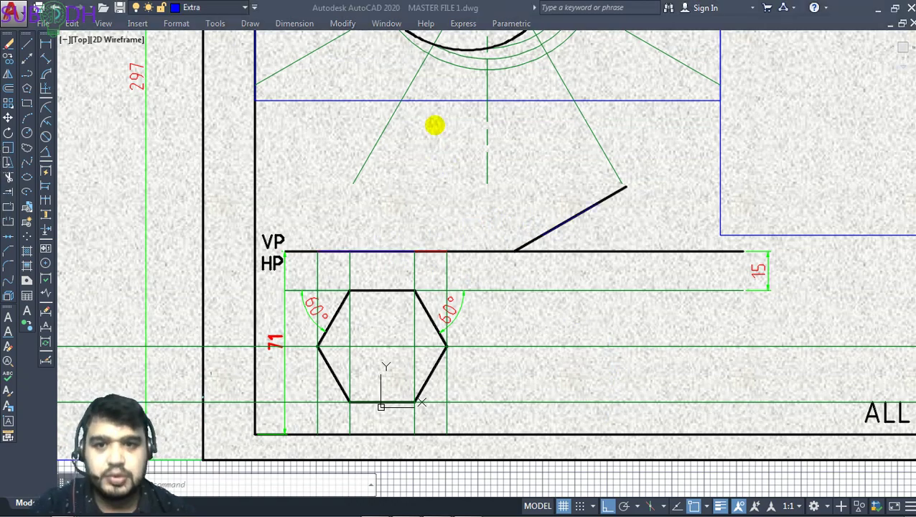
- Add an angular dimension between the inclined line and the VP/HP line, placed beyond the inclined line's upper end
{"action": "left_click", "coordinate": [306, 63]}
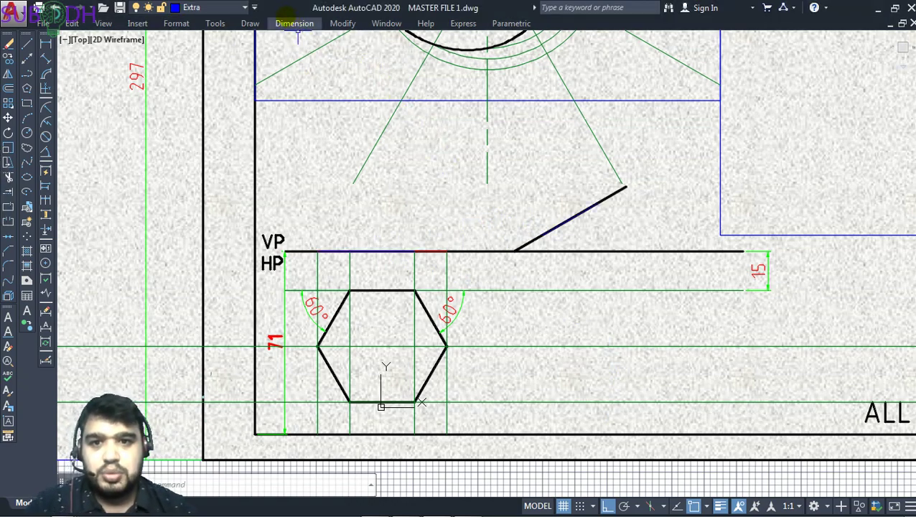
{"action": "left_click", "coordinate": [290, 22]}
{"action": "left_click", "coordinate": [306, 169]}
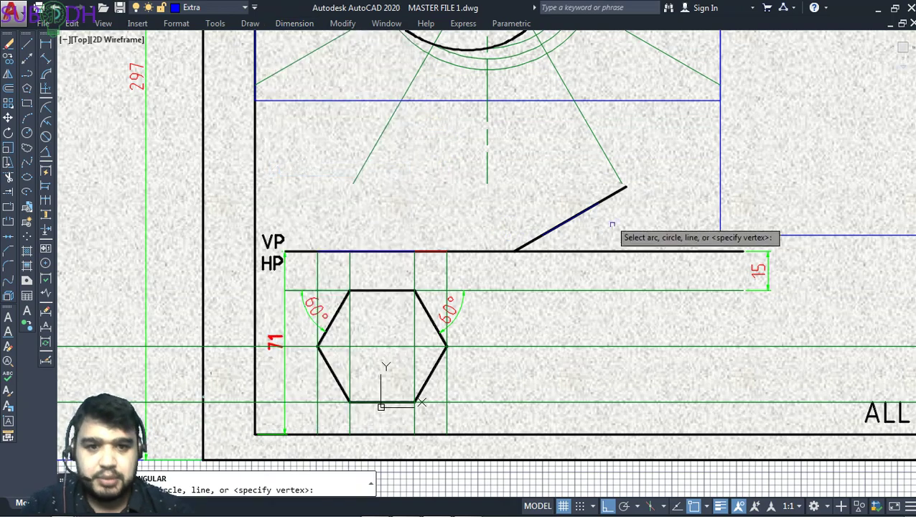
{"action": "left_click", "coordinate": [622, 191]}
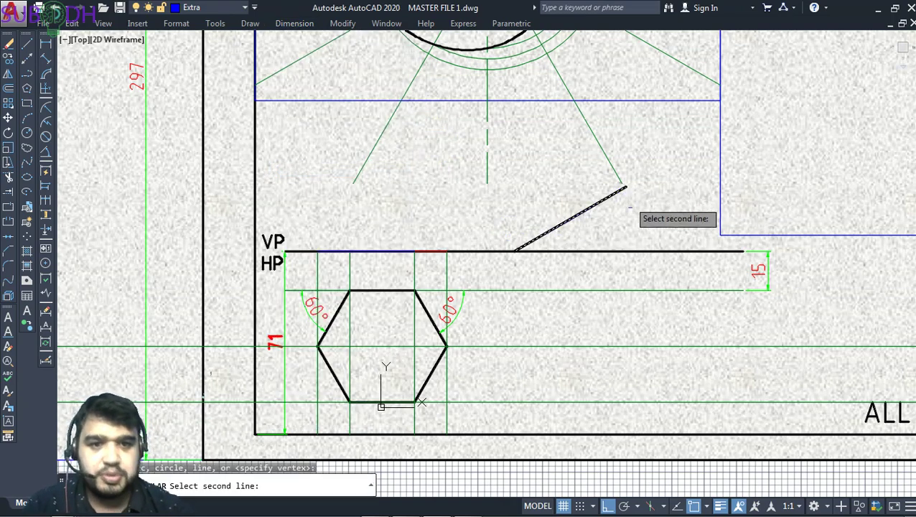
{"action": "left_click", "coordinate": [633, 251]}
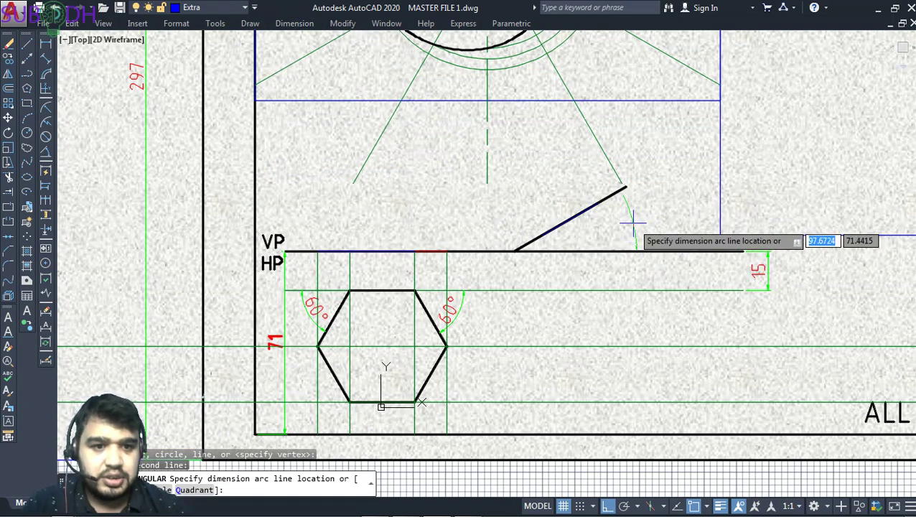
{"action": "left_click", "coordinate": [671, 209]}
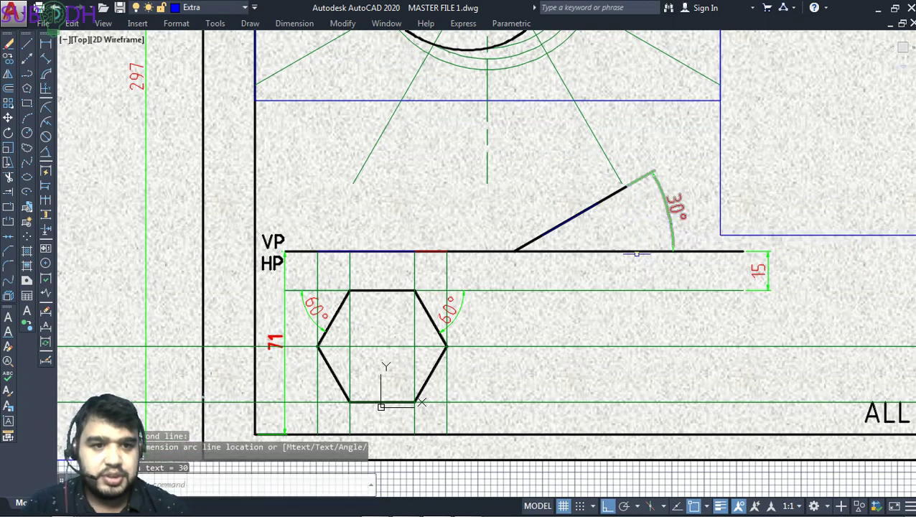
- Delete the blue Extra-layer segment on the VP/HP line between the projectors from the hexagon's left and upper-left vertices
{"action": "left_click", "coordinate": [553, 228]}
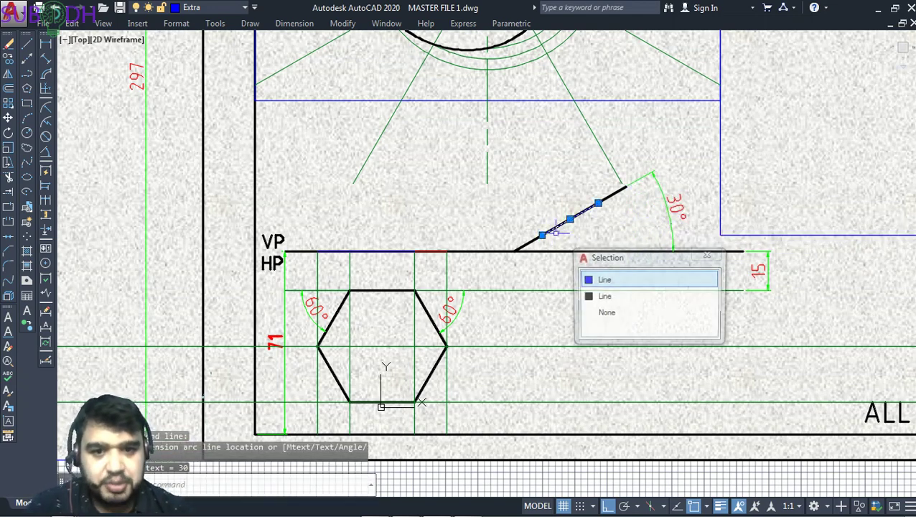
{"action": "key", "text": "Escape"}
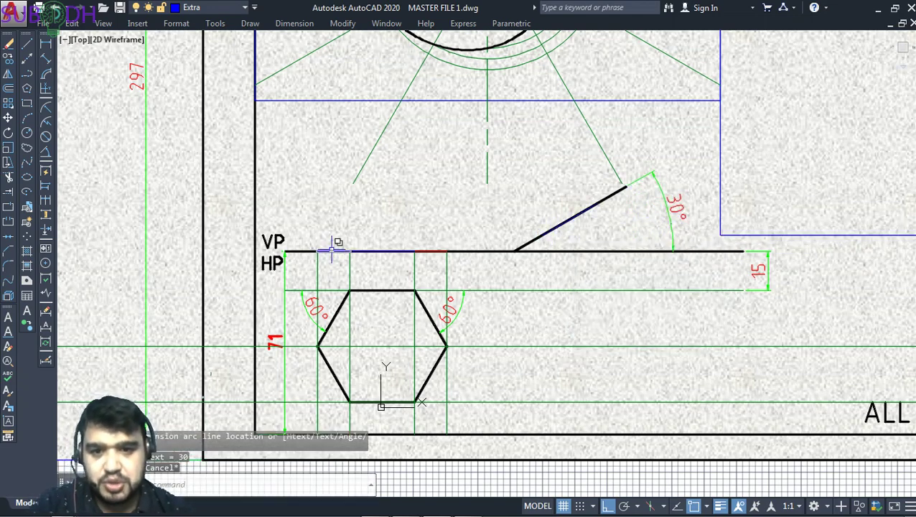
{"action": "left_click", "coordinate": [333, 251]}
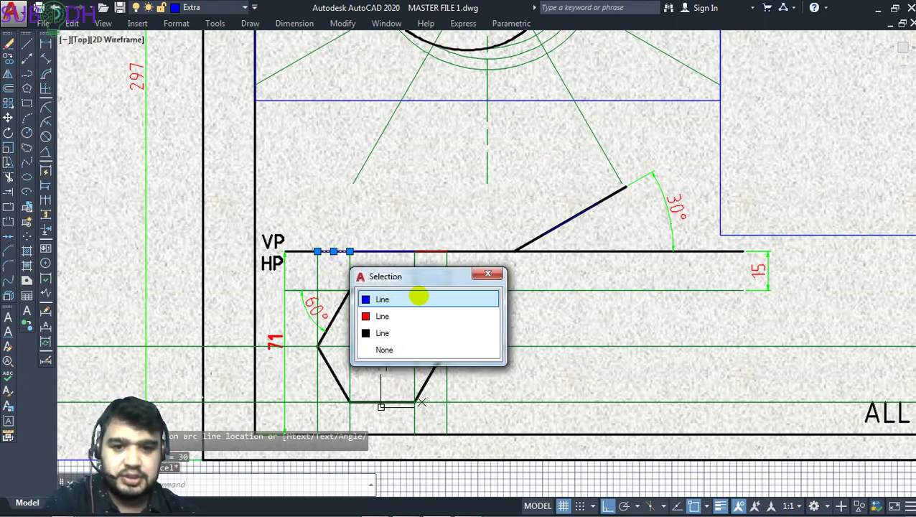
{"action": "left_click", "coordinate": [424, 299]}
{"action": "key", "text": "Delete"}
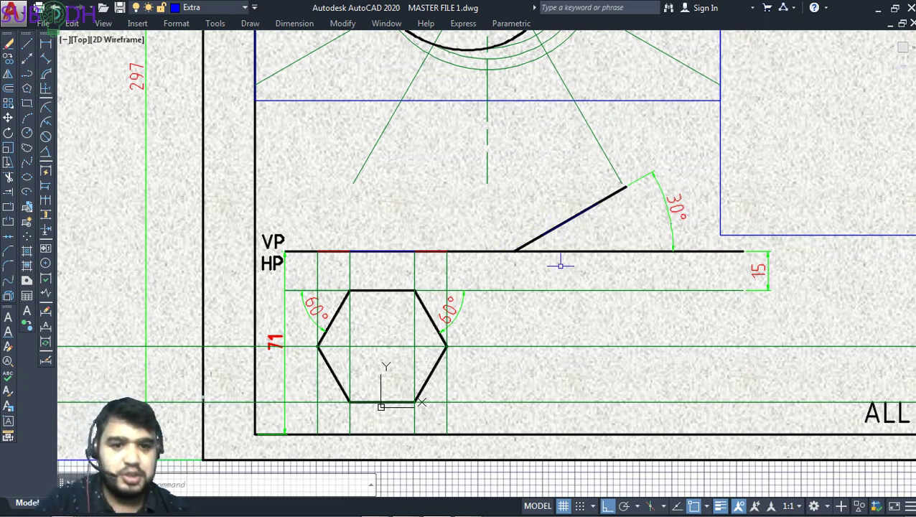
{"action": "key", "text": "Escape"}
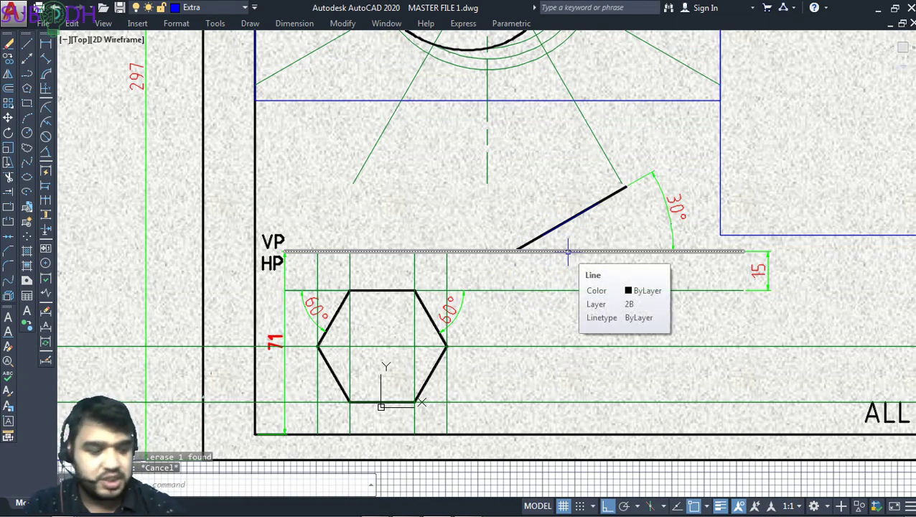
- On layer 2H, draw vertical construction lines through both ends and the two intermediate points of the inclined line
{"action": "left_click", "coordinate": [242, 8]}
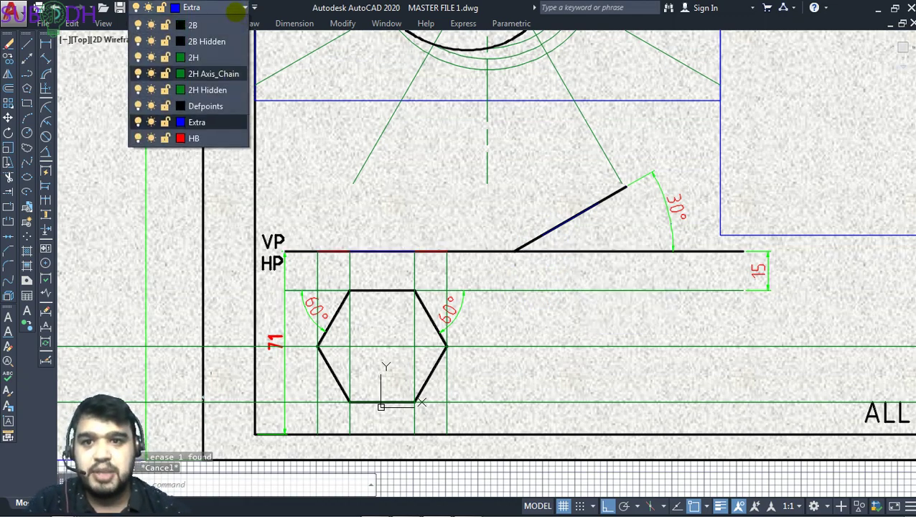
{"action": "left_click", "coordinate": [194, 72]}
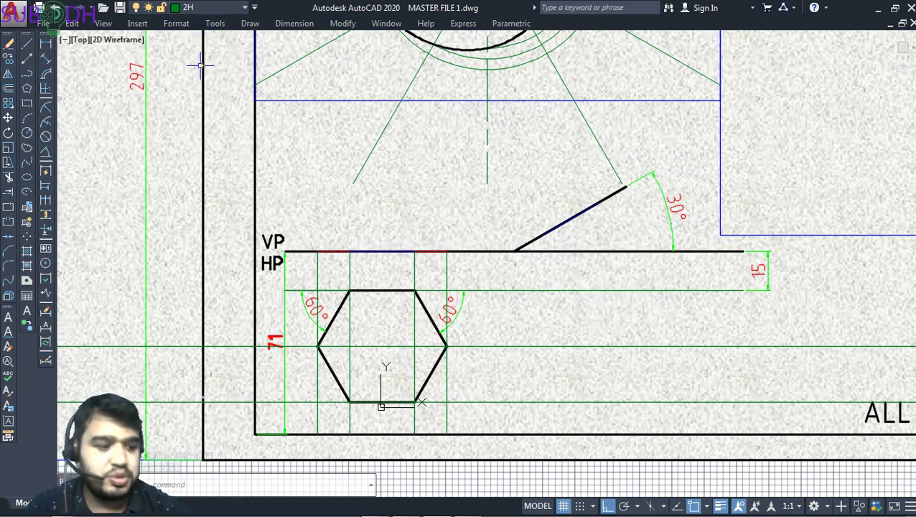
{"action": "type", "text": "xl"}
{"action": "key", "text": "Return"}
{"action": "type", "text": "v"}
{"action": "key", "text": "Return"}
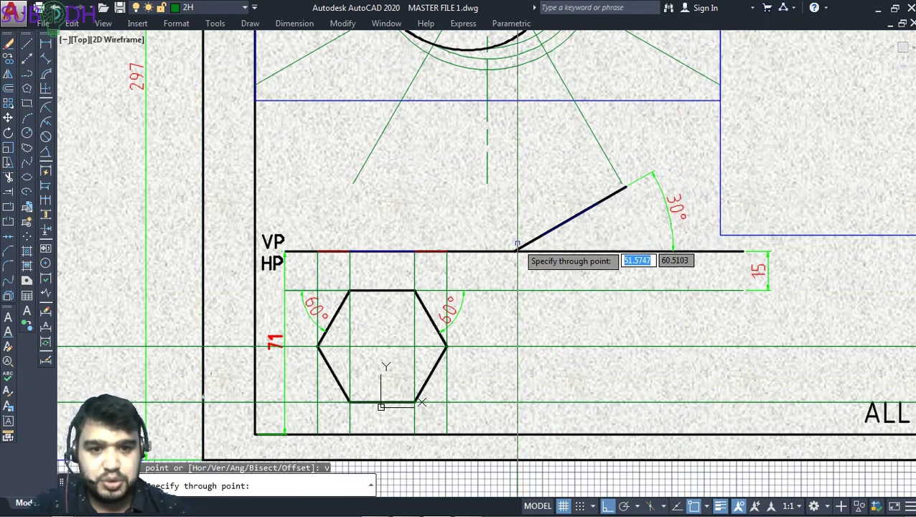
{"action": "left_click", "coordinate": [514, 252]}
{"action": "left_click", "coordinate": [542, 235]}
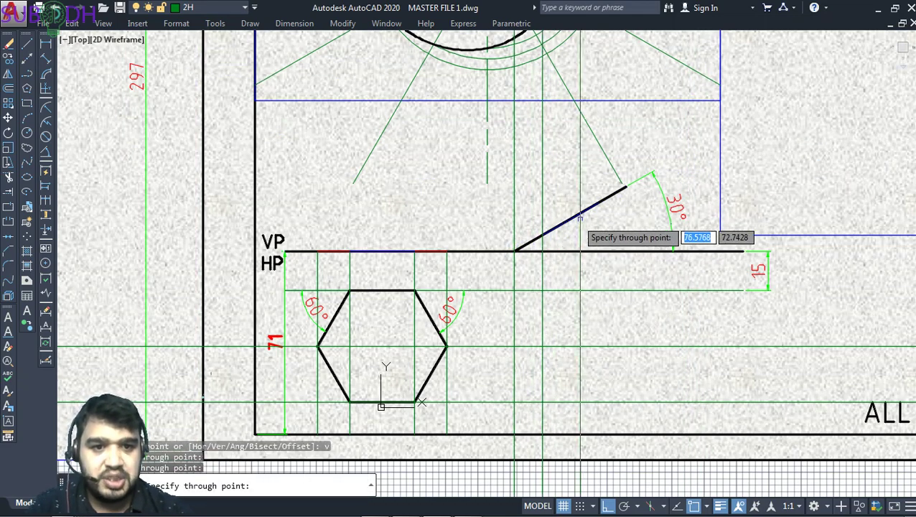
{"action": "left_click", "coordinate": [599, 202]}
{"action": "left_click", "coordinate": [626, 187]}
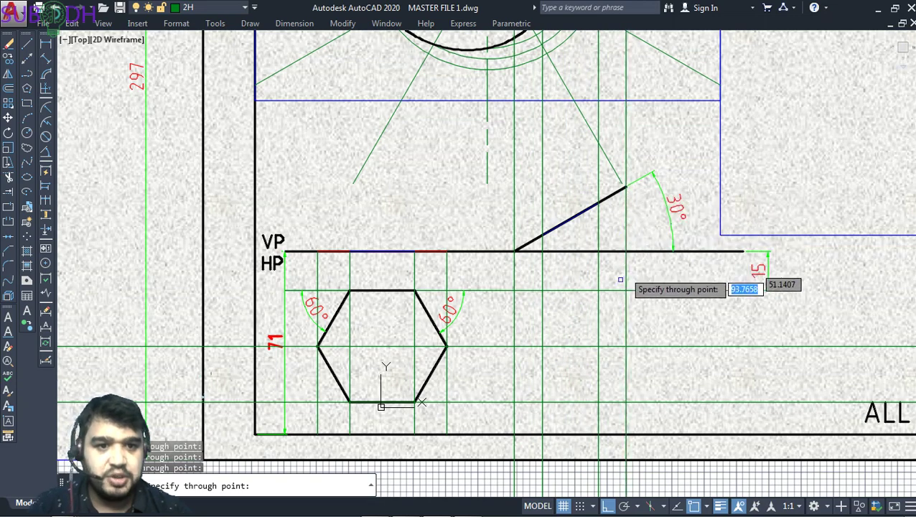
{"action": "key", "text": "Escape"}
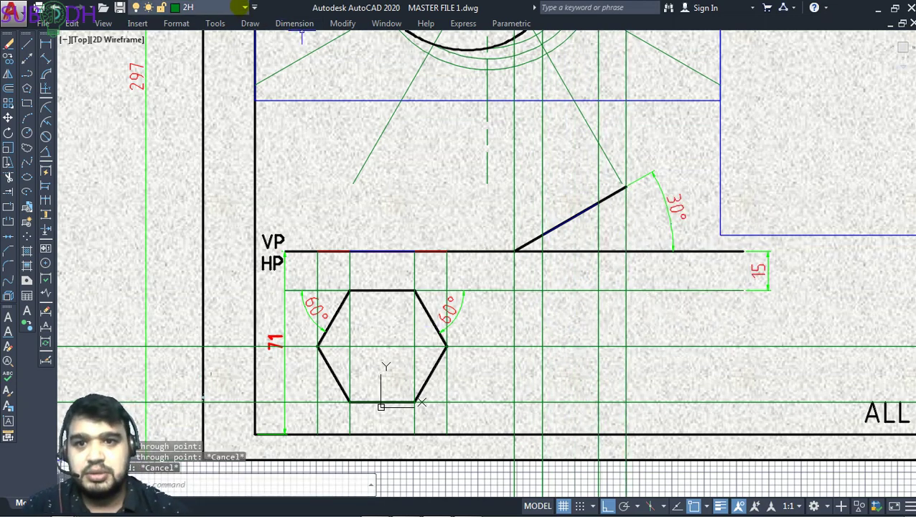
- On layer 2B, draw the foreshortened hexagon through the intersections of the new vertical and the horizontal construction lines below the VP/HP line
{"action": "left_click", "coordinate": [237, 8]}
{"action": "left_click", "coordinate": [204, 40]}
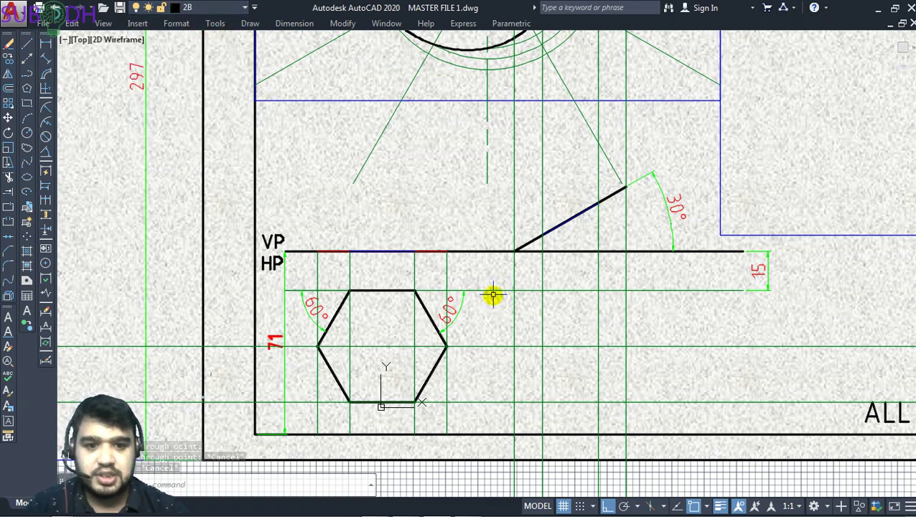
{"action": "key", "text": "l"}
{"action": "key", "text": "Return"}
{"action": "left_click", "coordinate": [514, 346]}
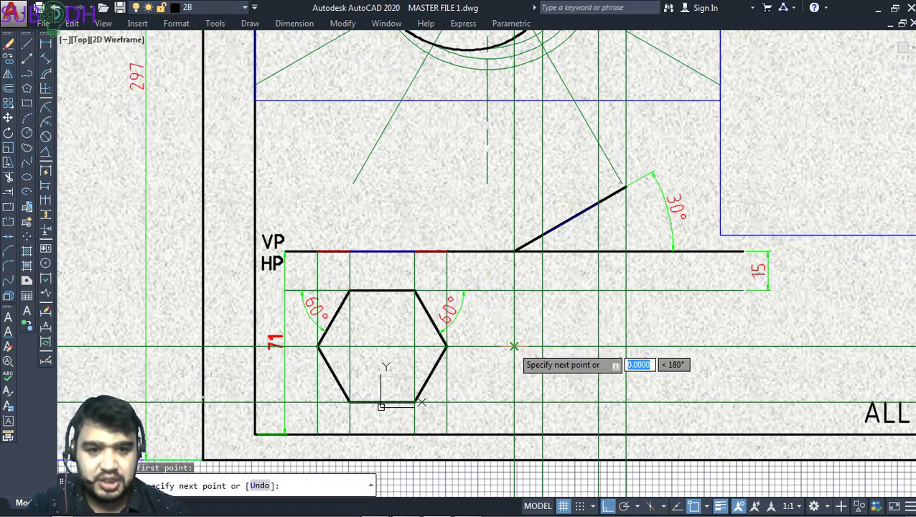
{"action": "left_click", "coordinate": [542, 290]}
{"action": "left_click", "coordinate": [598, 290]}
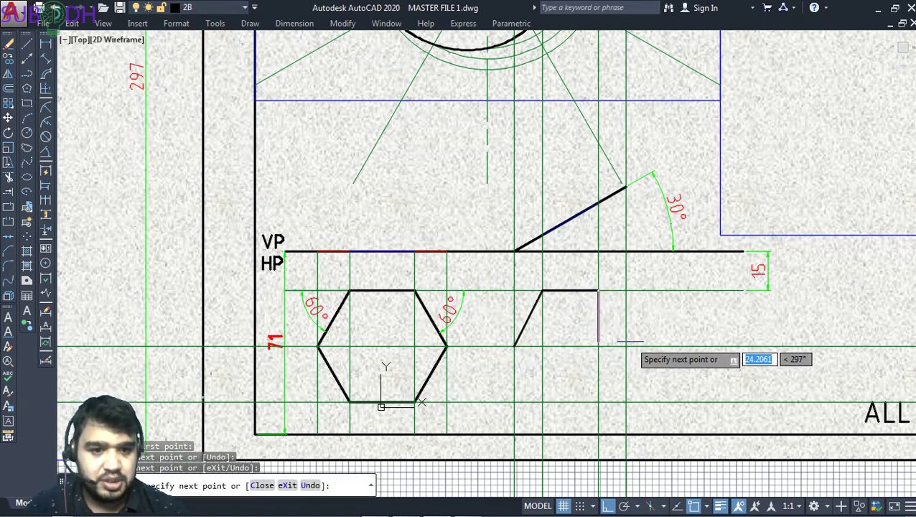
{"action": "left_click", "coordinate": [625, 346]}
{"action": "left_click", "coordinate": [598, 402]}
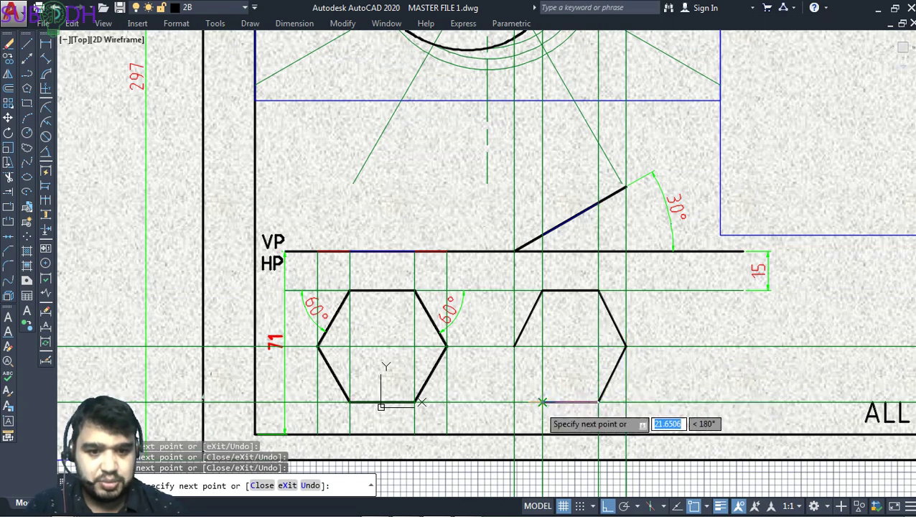
{"action": "left_click", "coordinate": [542, 402]}
{"action": "left_click", "coordinate": [514, 346]}
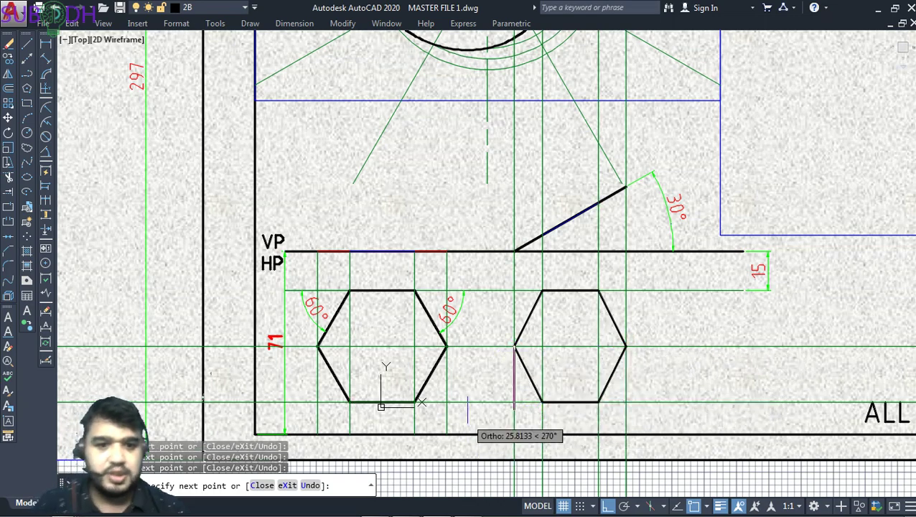
{"action": "key", "text": "Escape"}
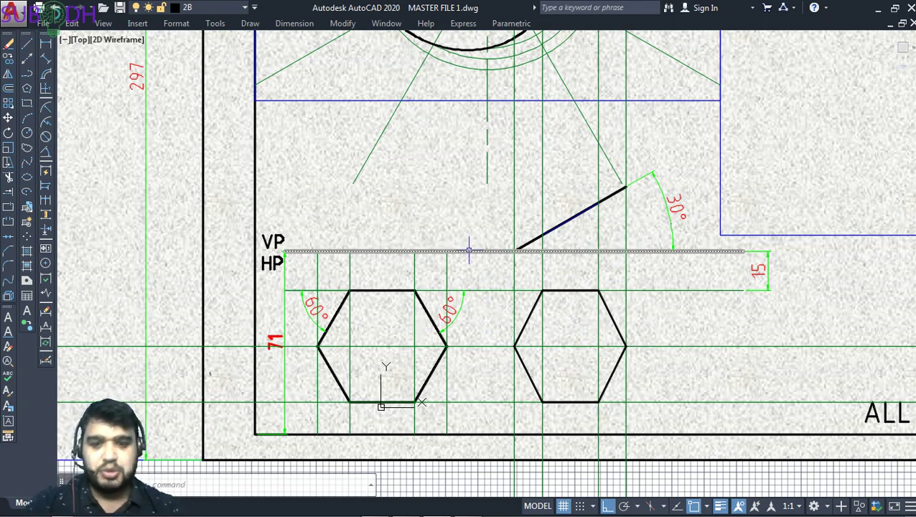
- Show the entire drawing and zoom in on the area with both hexagons and the inclined line
{"action": "type", "text": "z"}
{"action": "key", "text": "Return"}
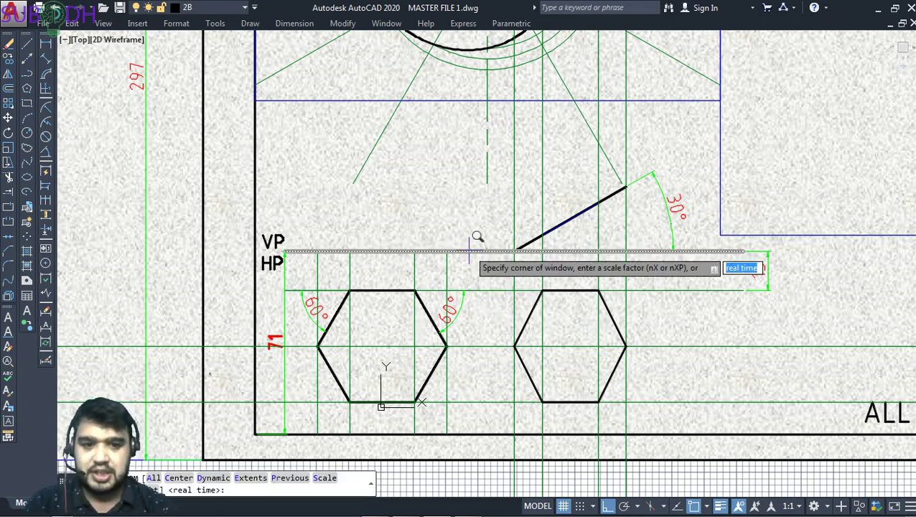
{"action": "type", "text": "a"}
{"action": "key", "text": "Return"}
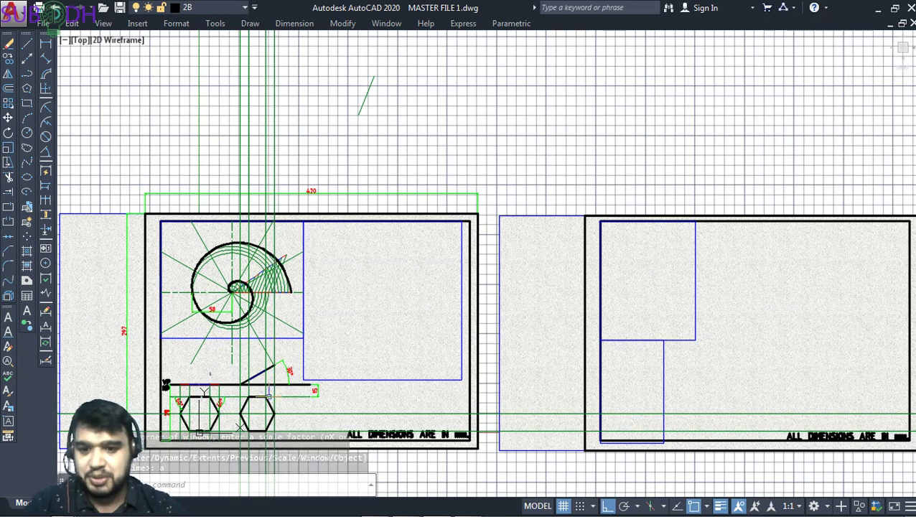
{"action": "key", "text": "Return"}
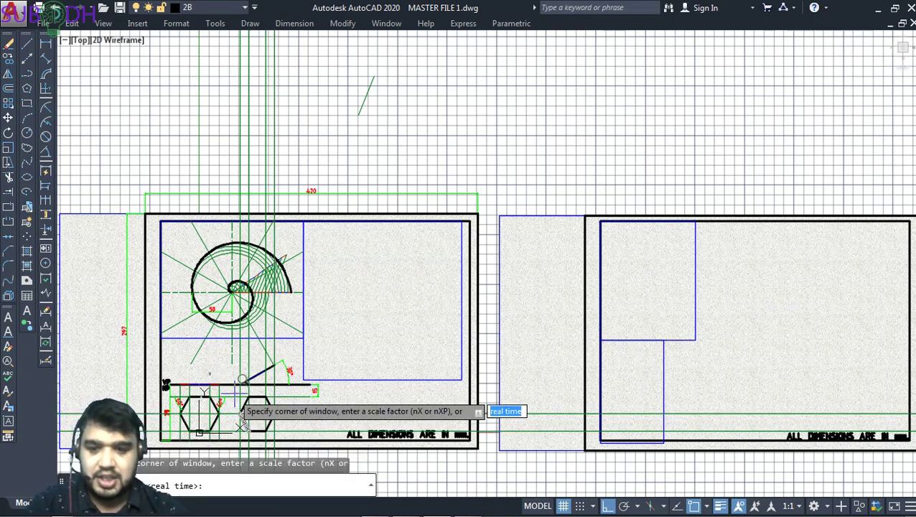
{"action": "left_click", "coordinate": [116, 343]}
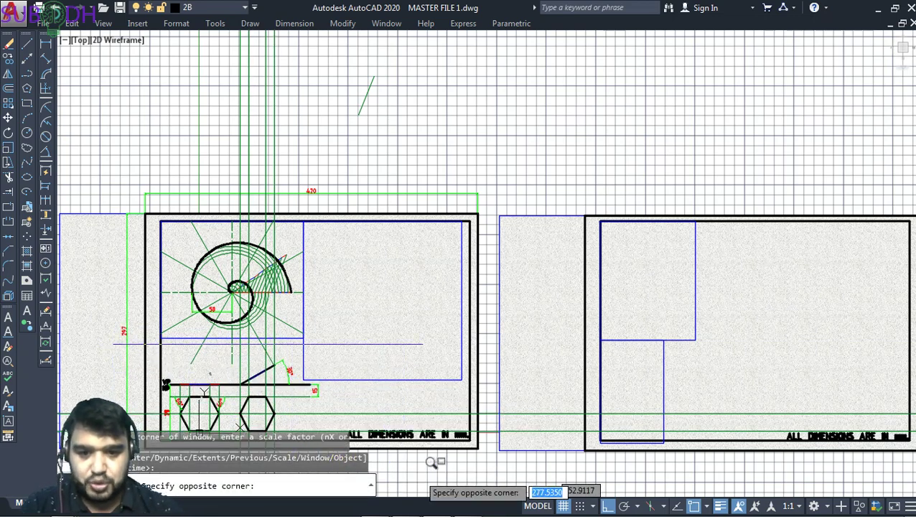
{"action": "left_click", "coordinate": [391, 476]}
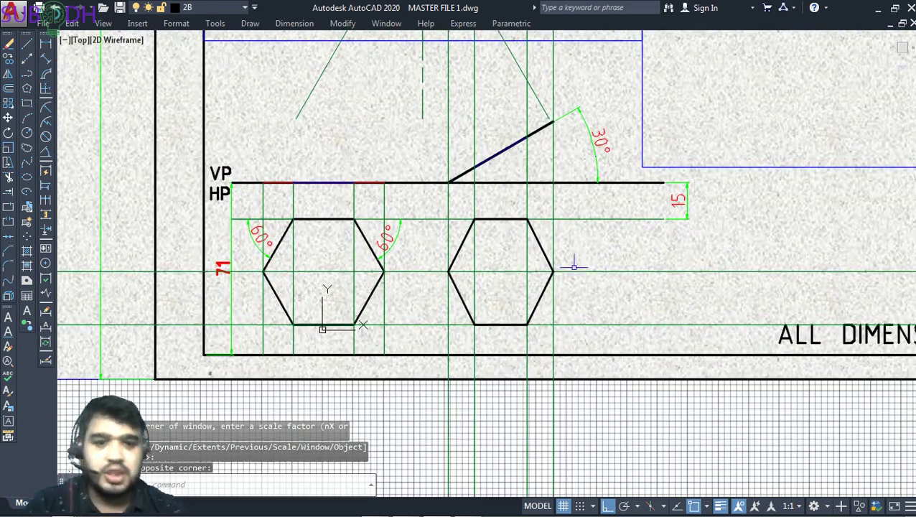